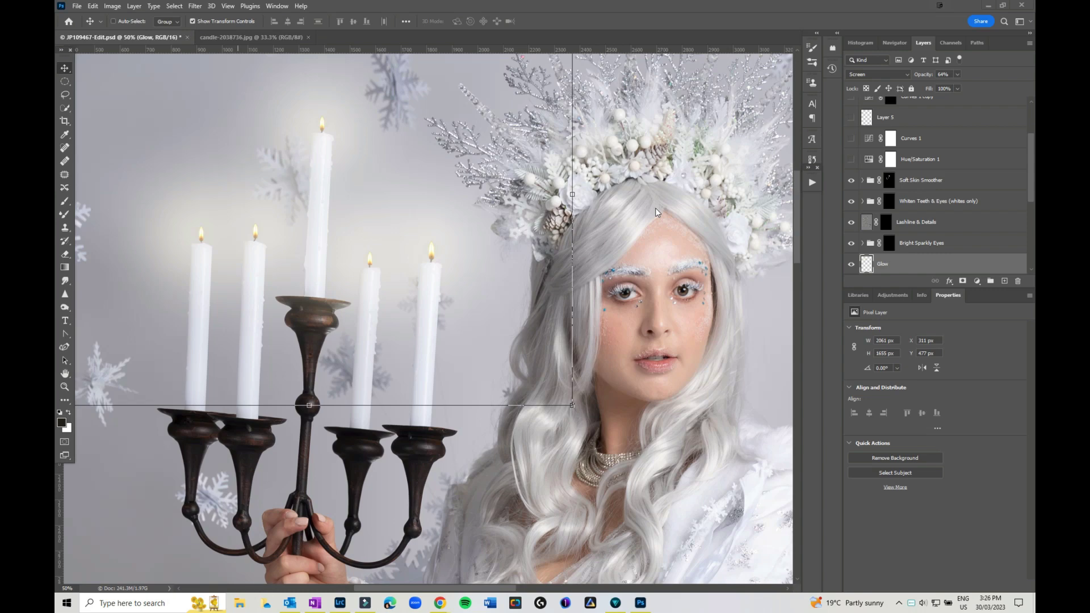
Collapse the Candles group, then hide it and the Glow layer so the candles look unlit.
scroll(979, 200, "down", 3)
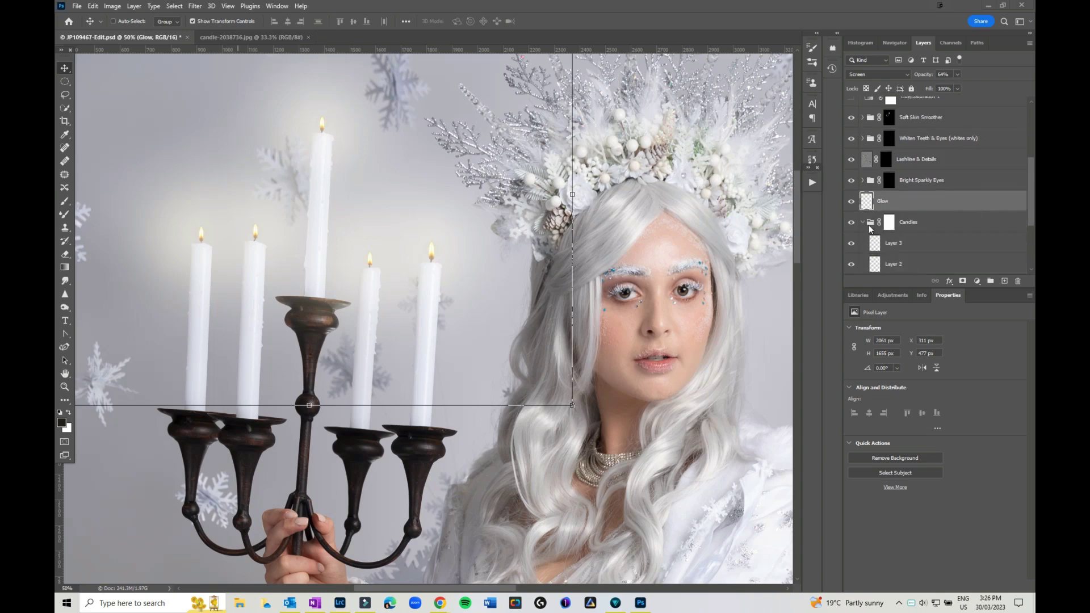
left_click(860, 222)
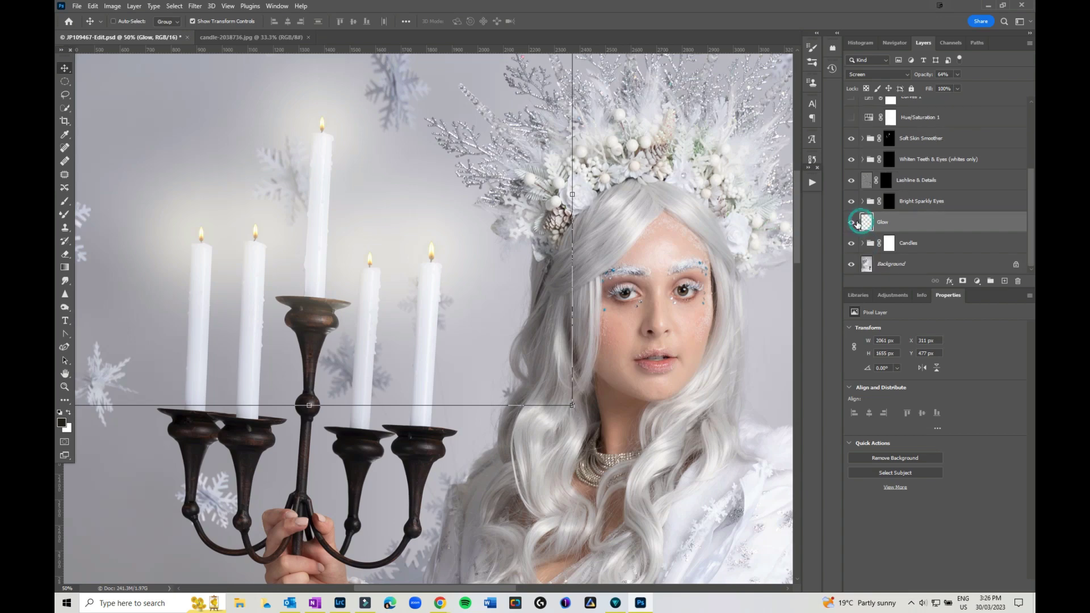
left_click(850, 243)
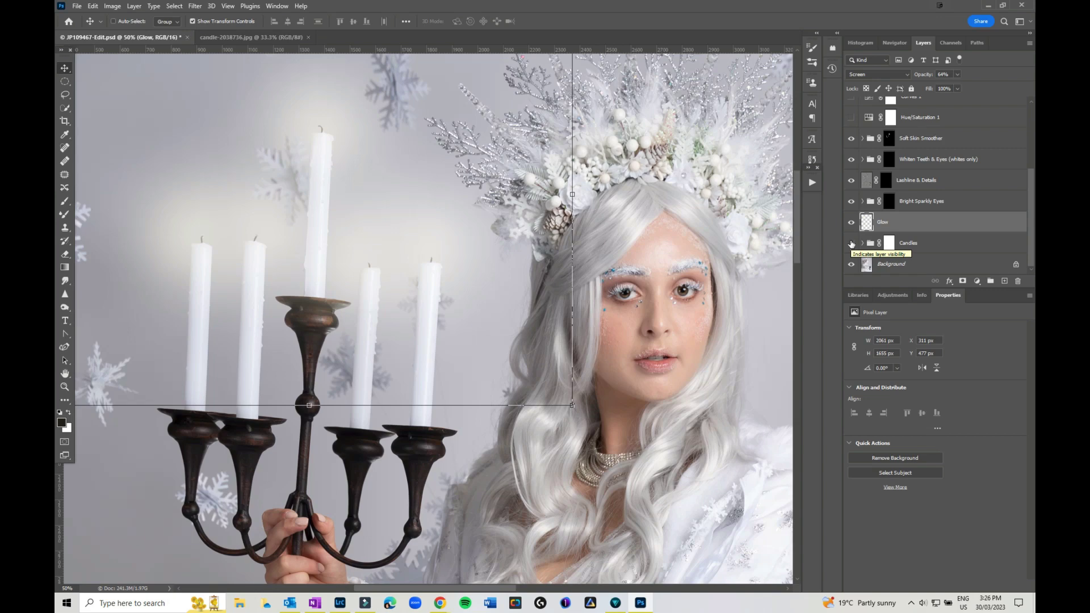
left_click(850, 224)
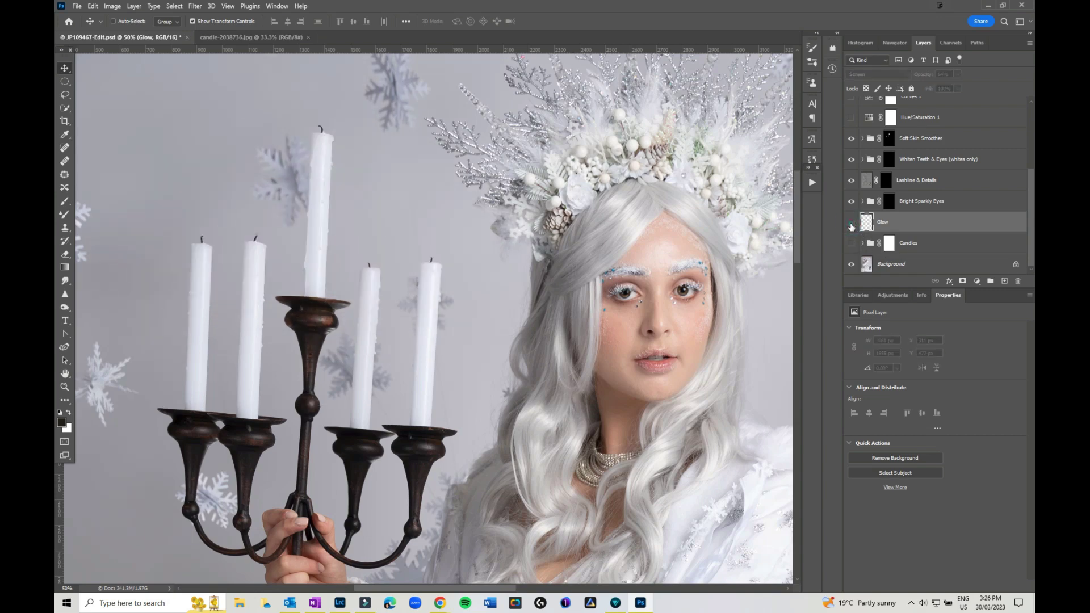
key("ctrl+0")
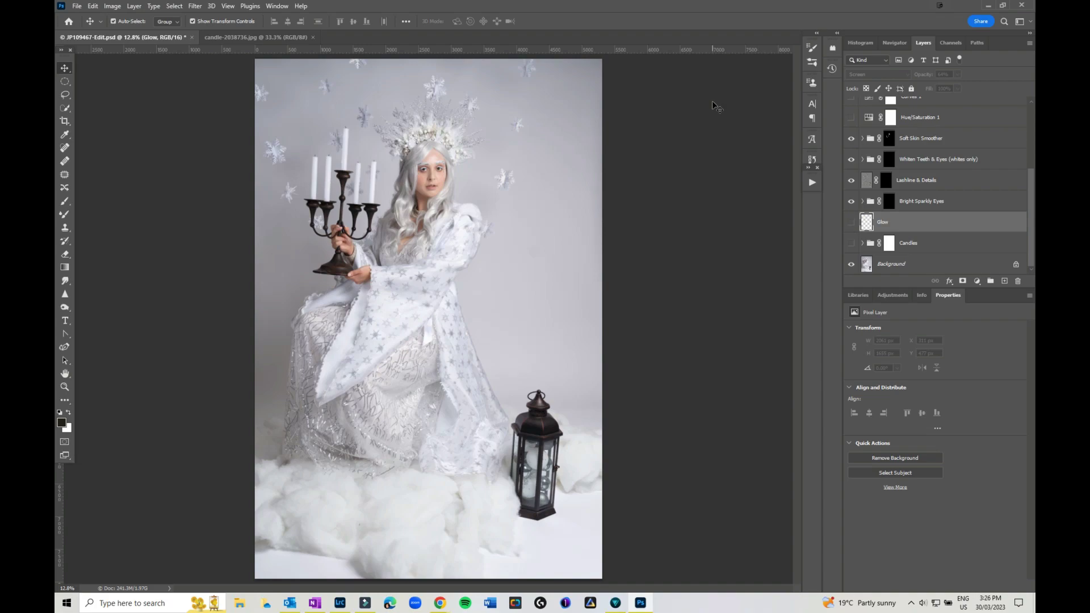
key("ctrl+plus")
key("ctrl+plus")
key("ctrl+plus")
key("ctrl+plus")
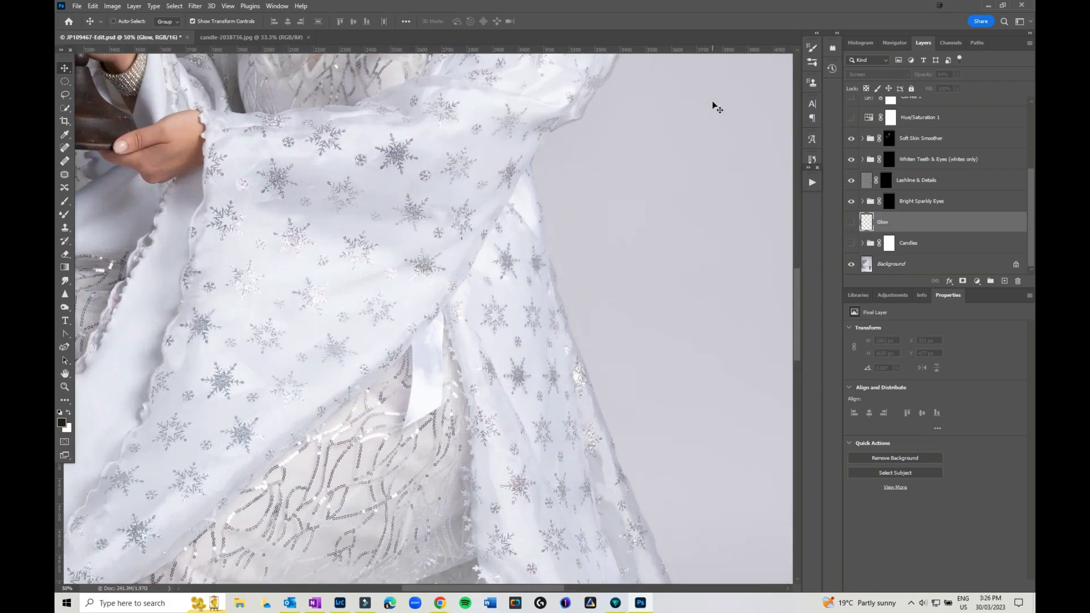
left_click_drag(142, 75, 347, 536)
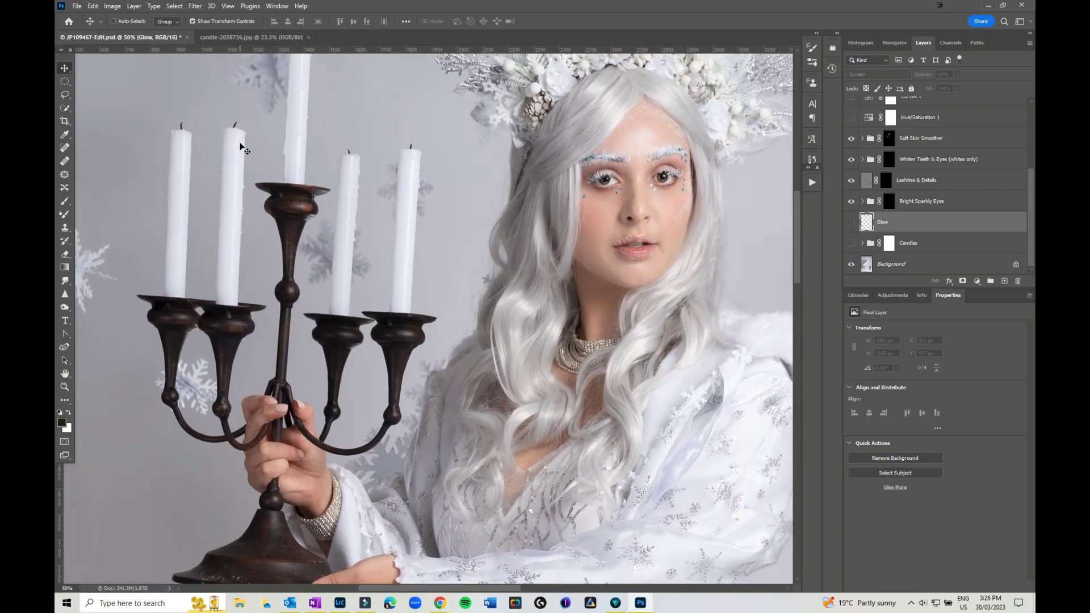
scroll(318, 122, "up", 5)
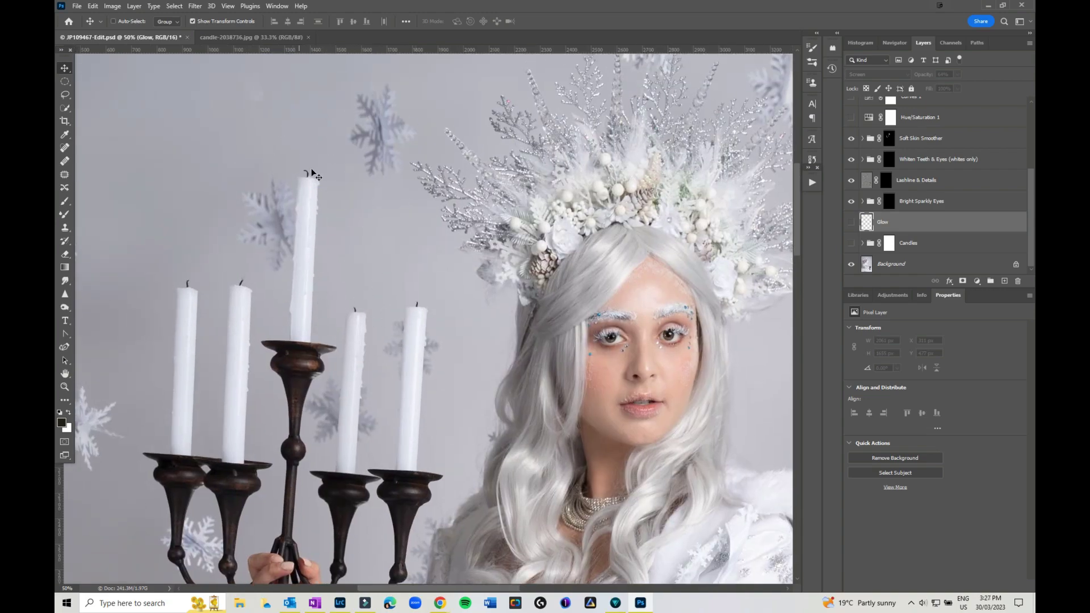
Show the candle flames and Glow layer again, then hide both together.
left_click(852, 243)
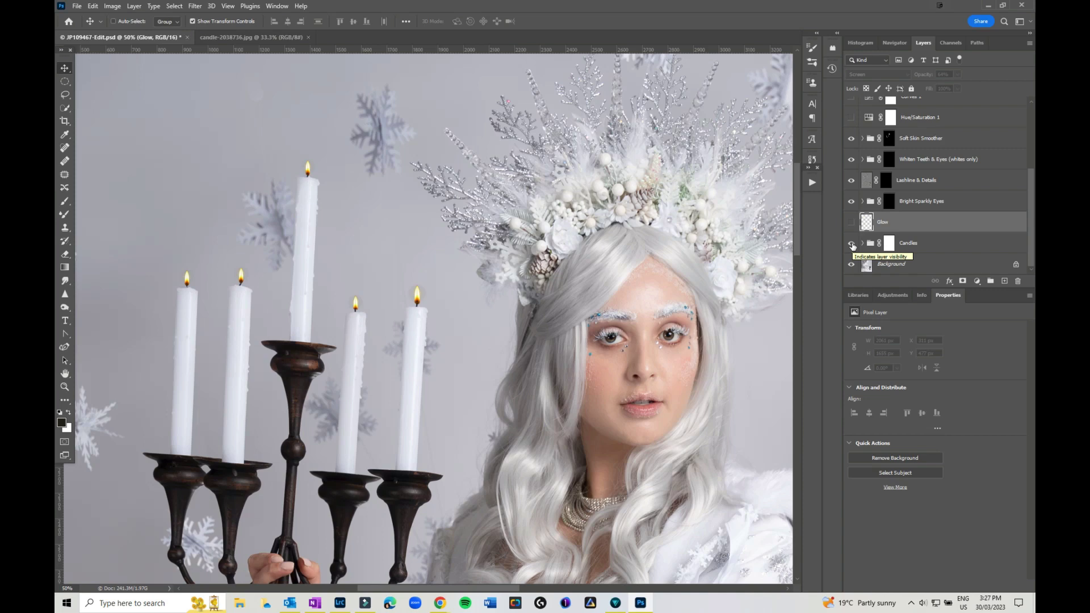
left_click(851, 222)
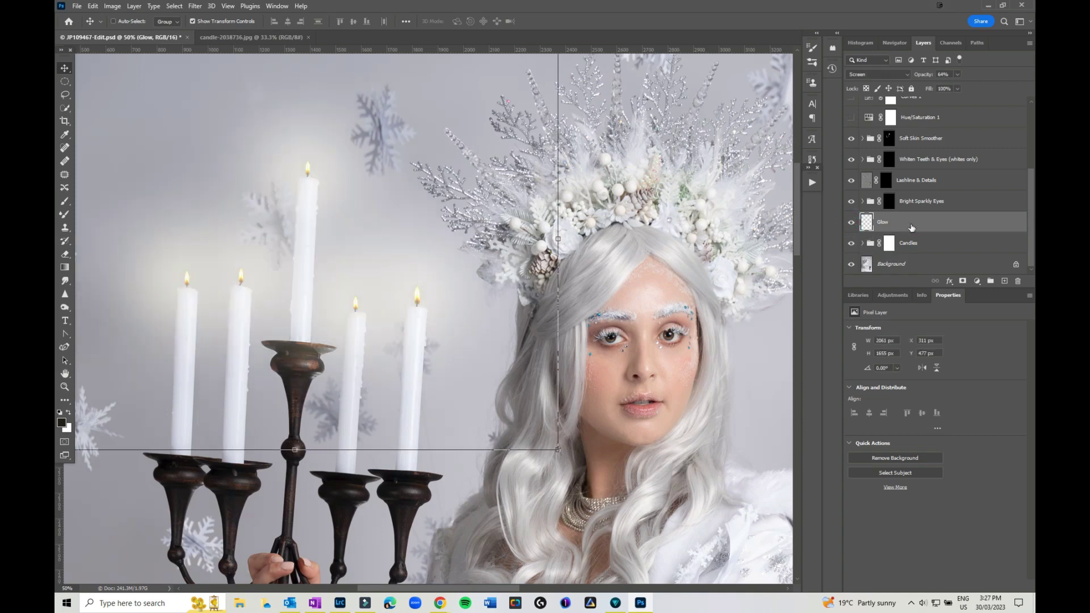
left_click_drag(850, 224, 851, 244)
Select the Background layer and hide all the retouching groups above it.
left_click(916, 266)
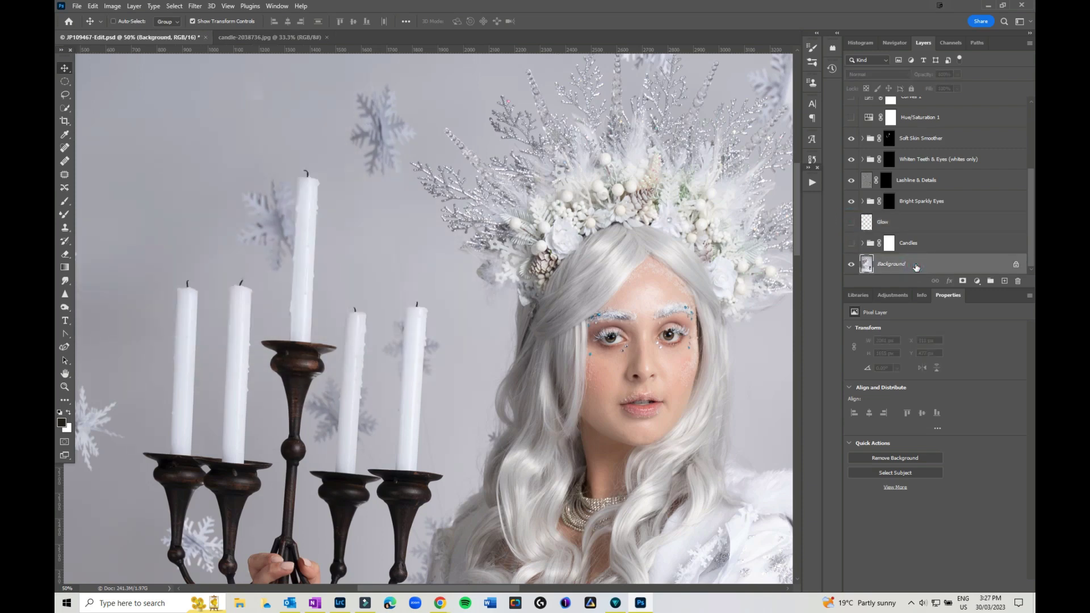
left_click_drag(851, 138, 851, 201)
mouse_move(440, 603)
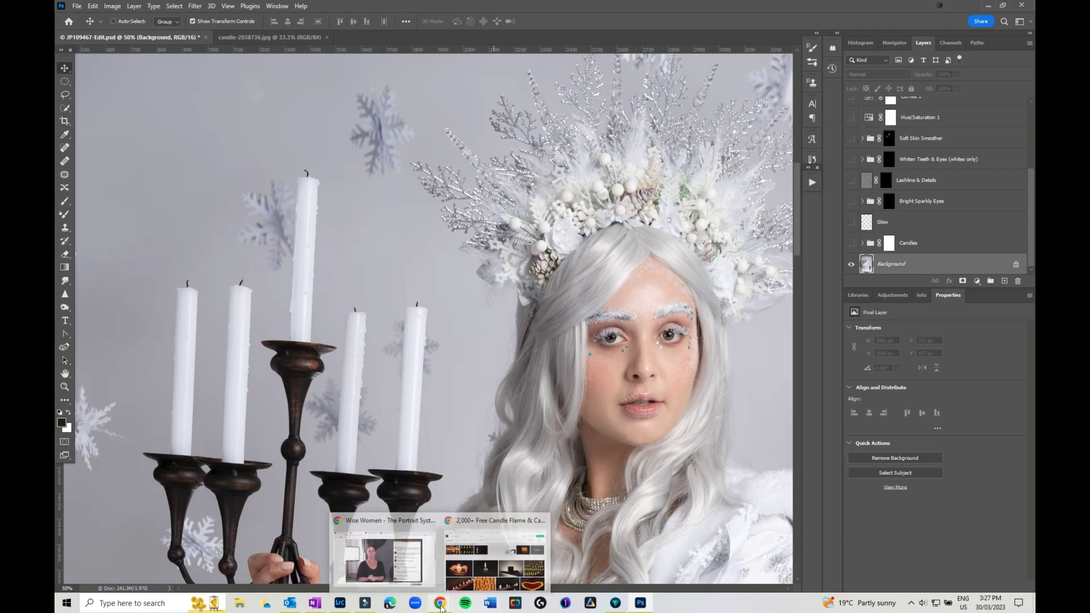
Open the single candle flame photo from Pixabay's 'candle flame' results, then return to Photoshop.
left_click(502, 572)
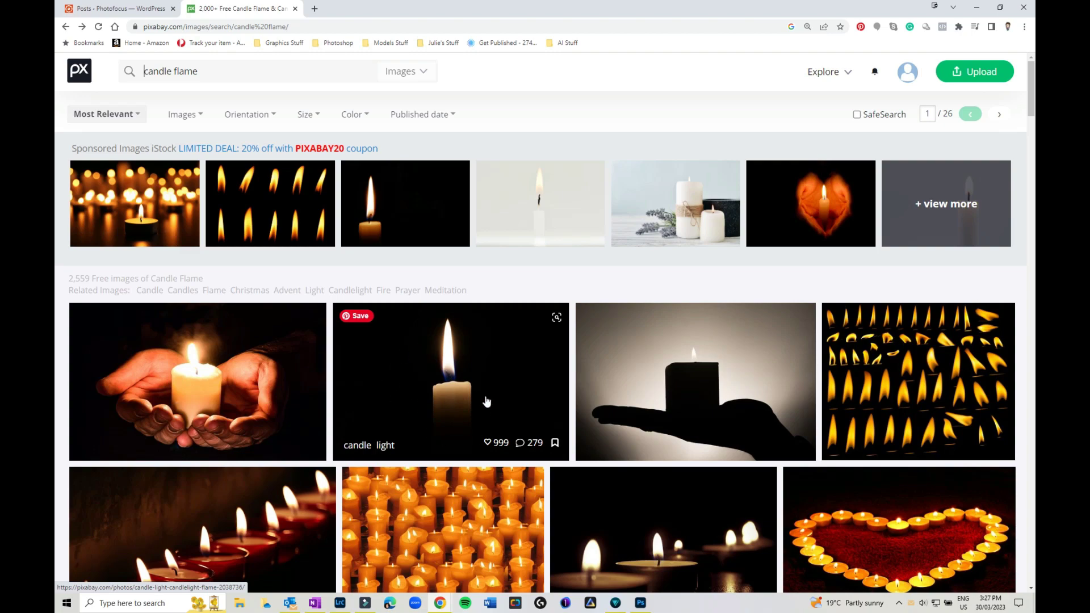
left_click(389, 380)
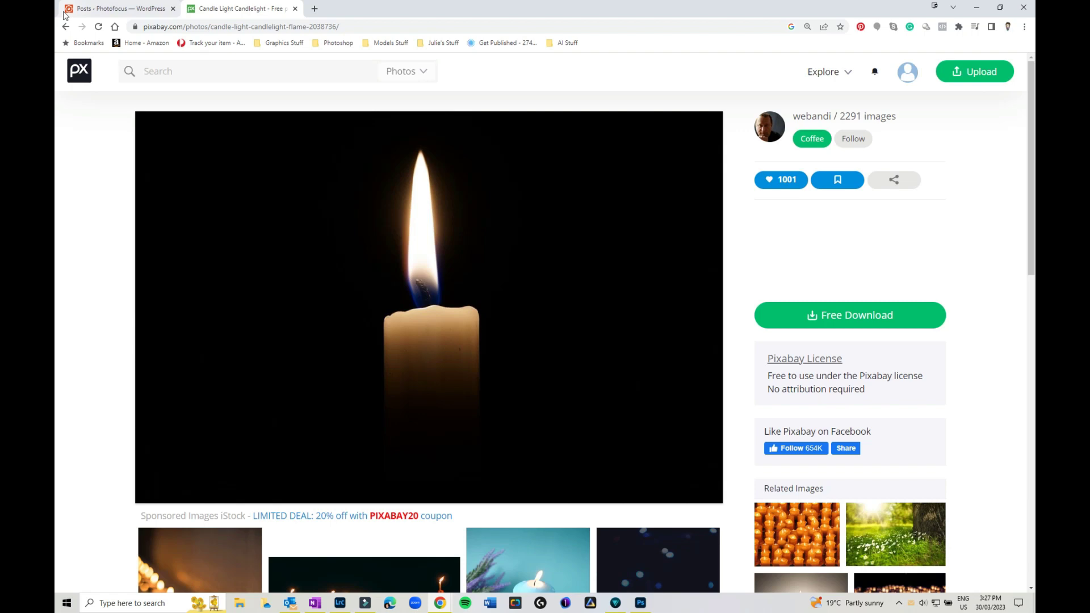
left_click(640, 603)
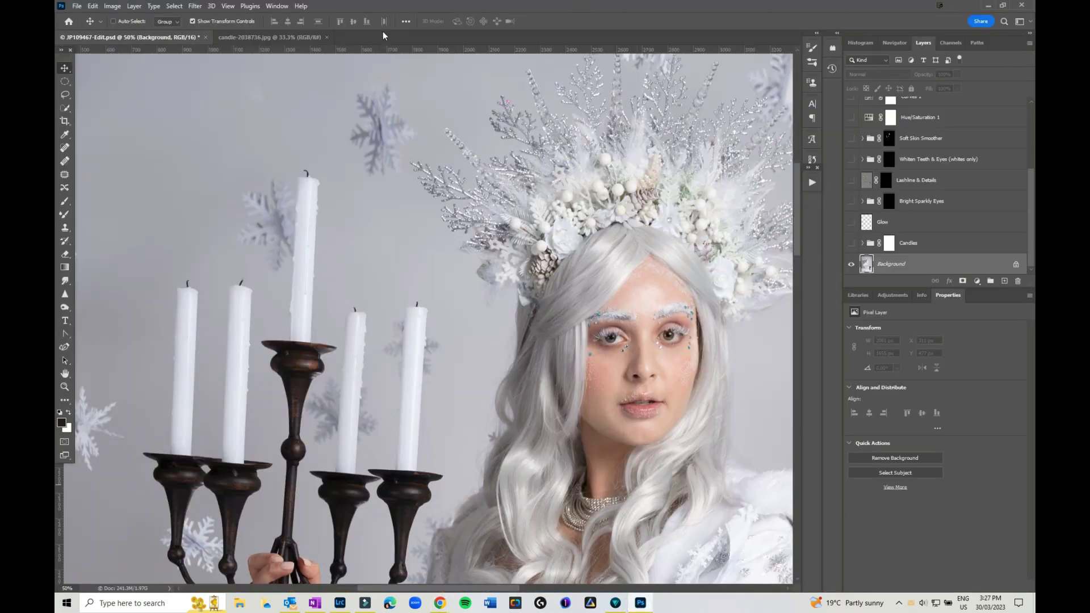
In candle-2038736.jpg, lasso loosely around the flame and cut it to a new layer with Layer Via Cut.
left_click(301, 37)
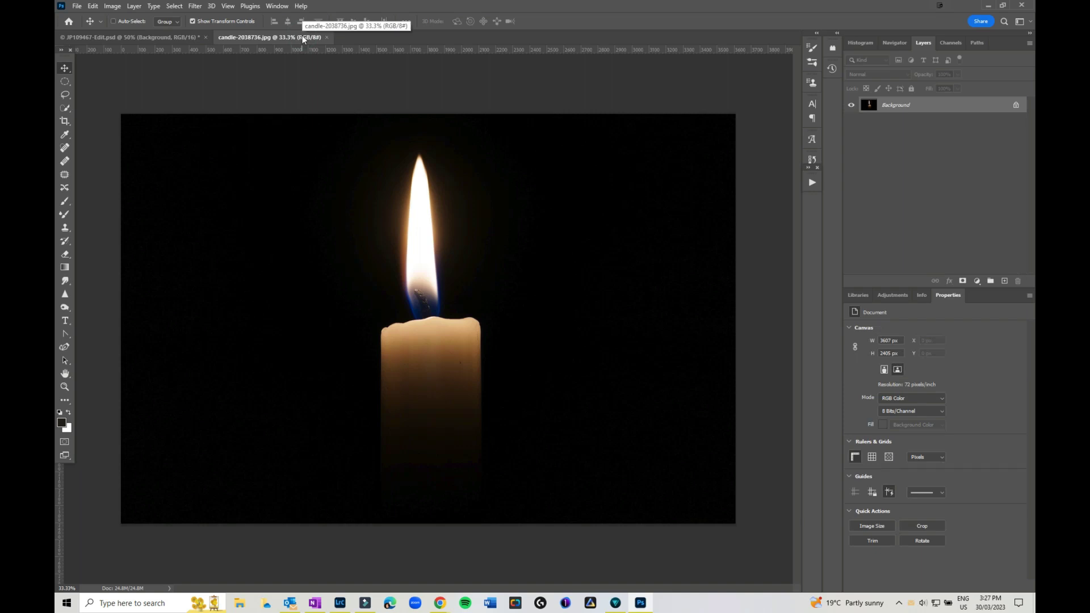
left_click(65, 95)
mouse_move(396, 115)
left_mouse_down()
mouse_move(287, 333)
mouse_move(328, 433)
mouse_move(520, 457)
mouse_move(559, 237)
mouse_move(438, 124)
mouse_move(369, 114)
left_mouse_up()
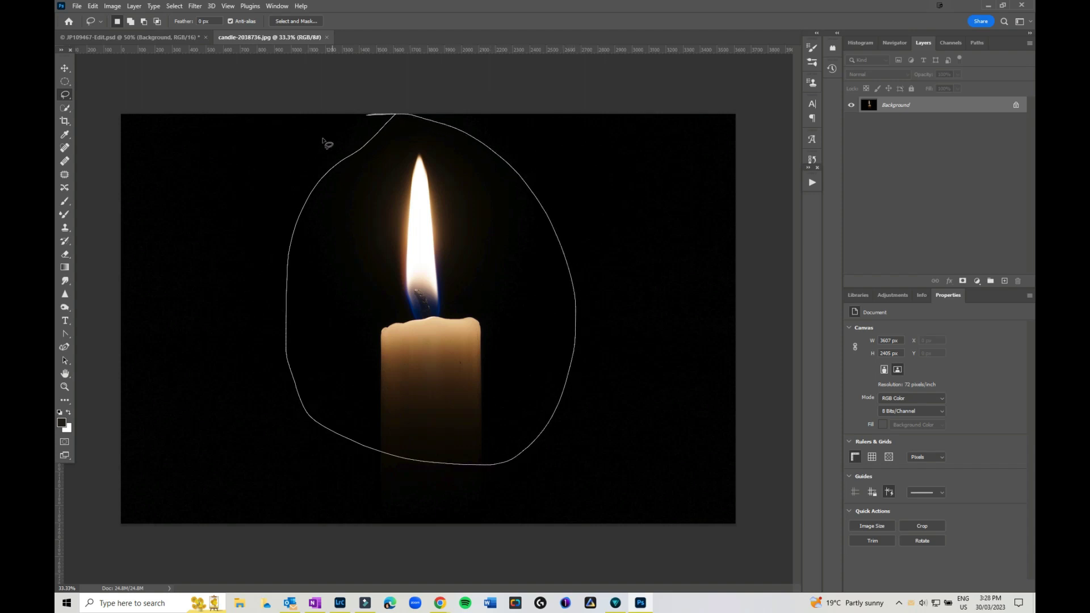
right_click(373, 195)
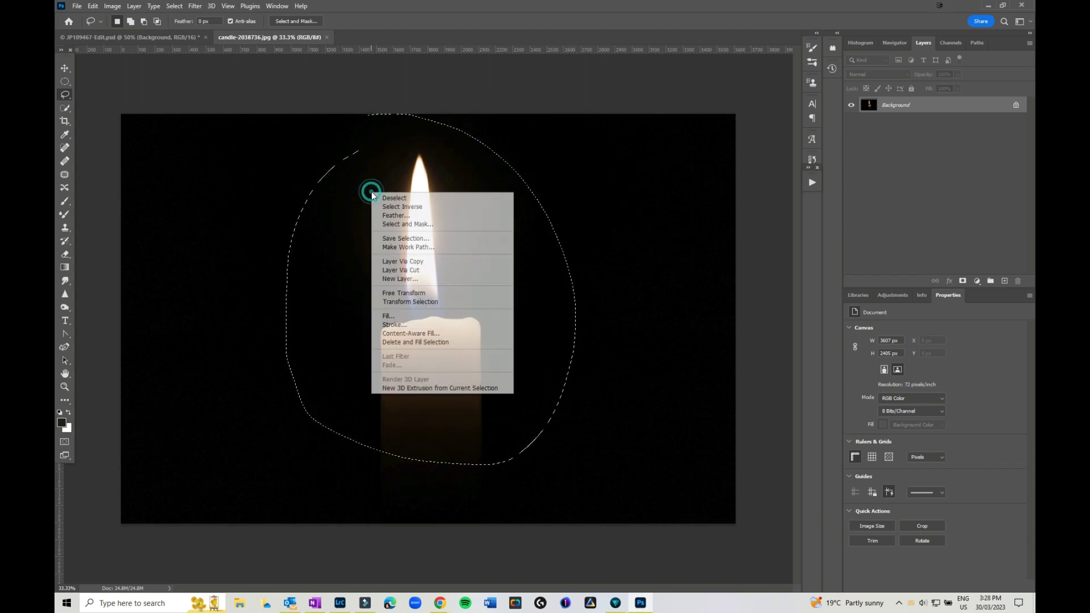
left_click(416, 270)
Drag the flame cut-out into the portrait and scale it to about 13.9% over the tallest candle.
key("v")
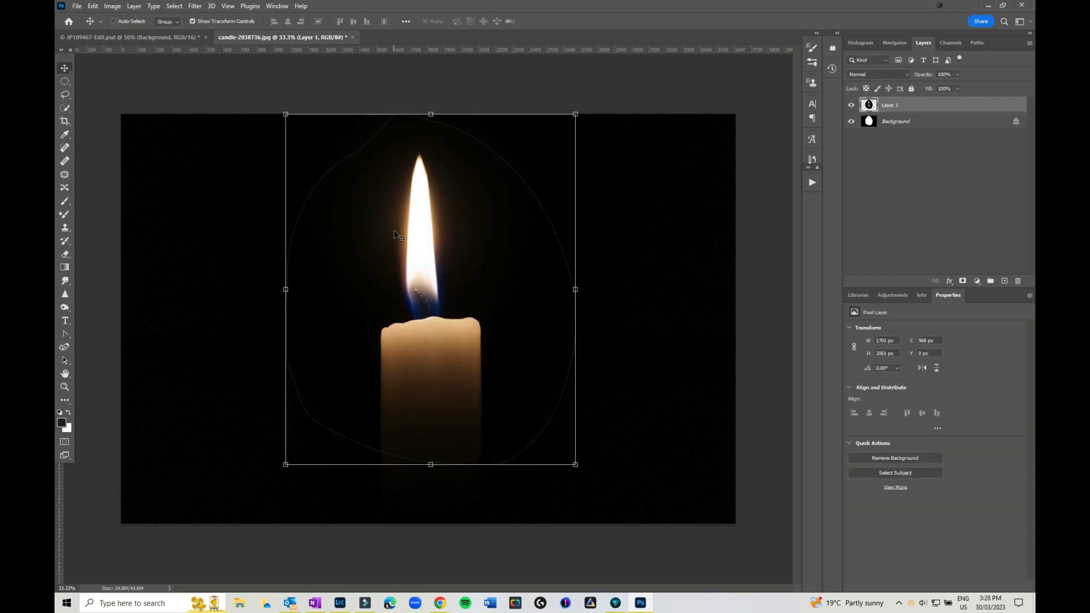
left_click_drag(381, 199, 298, 165)
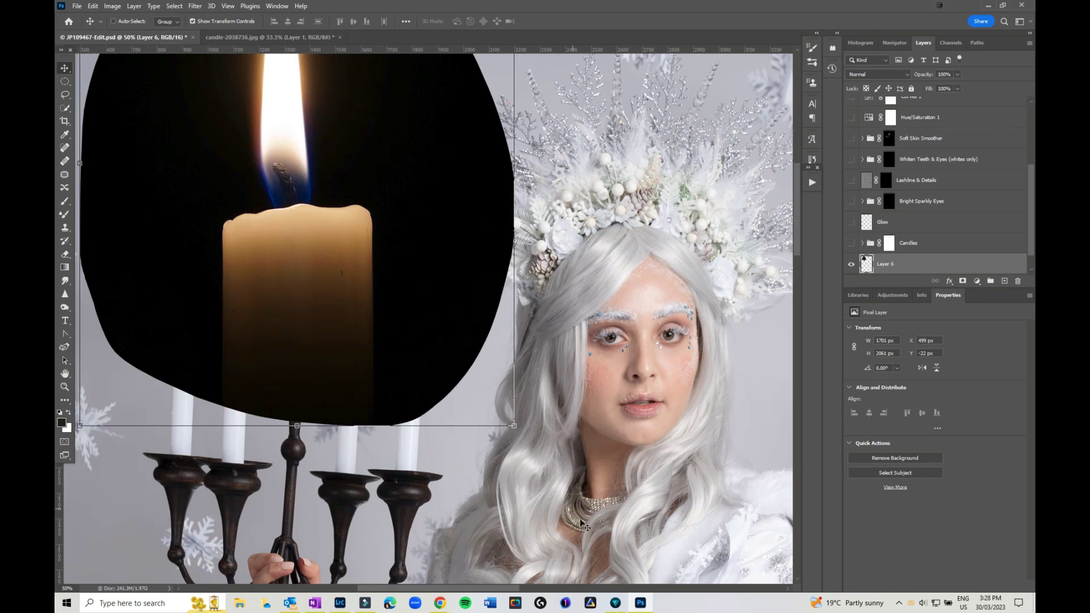
left_click_drag(513, 427, 279, 140)
left_click_drag(178, 90, 313, 180)
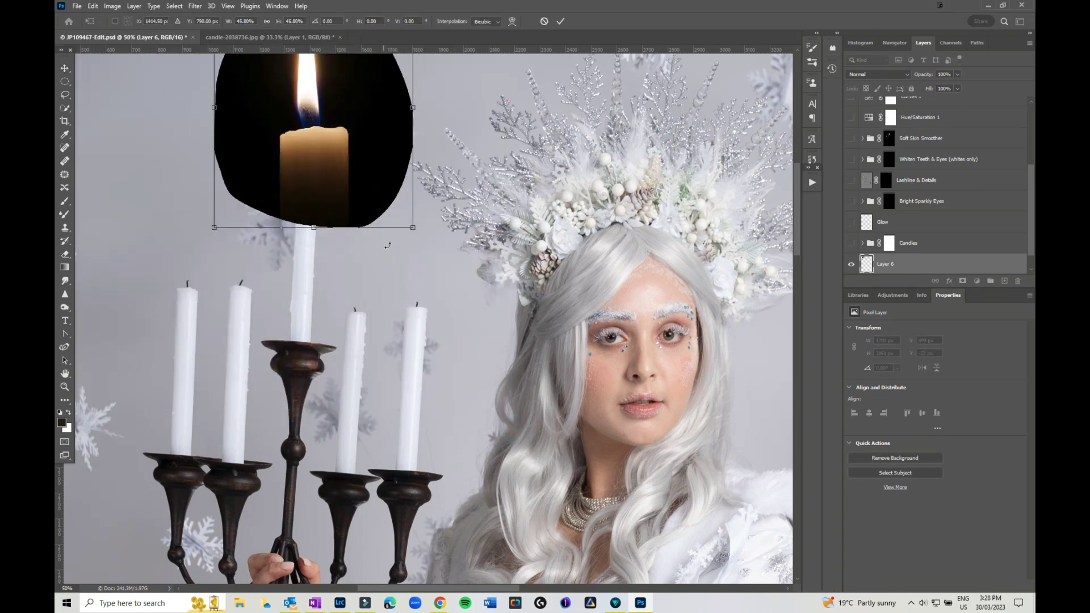
left_click_drag(410, 224, 322, 190)
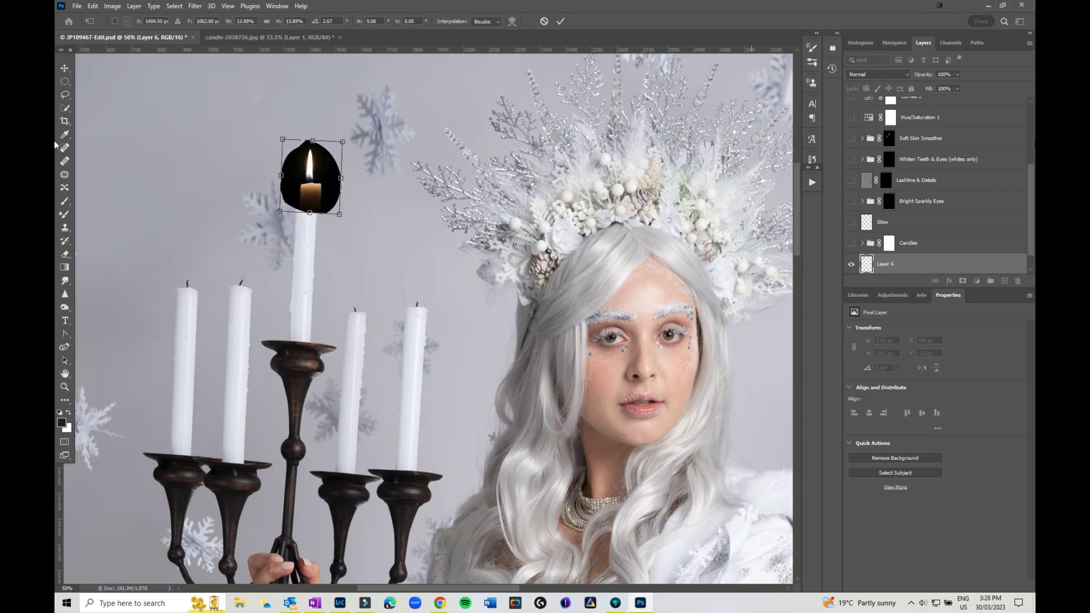
Commit the transform, lower opacity briefly to align the flame on the wick, then restore 100%.
left_click(560, 21)
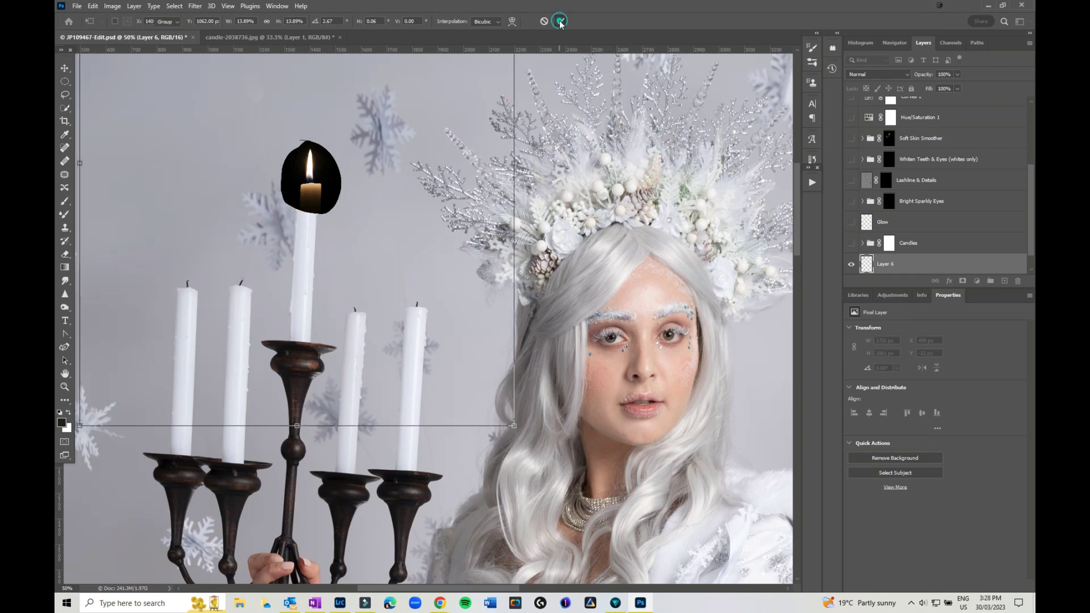
left_click(958, 75)
left_click_drag(938, 87, 937, 87)
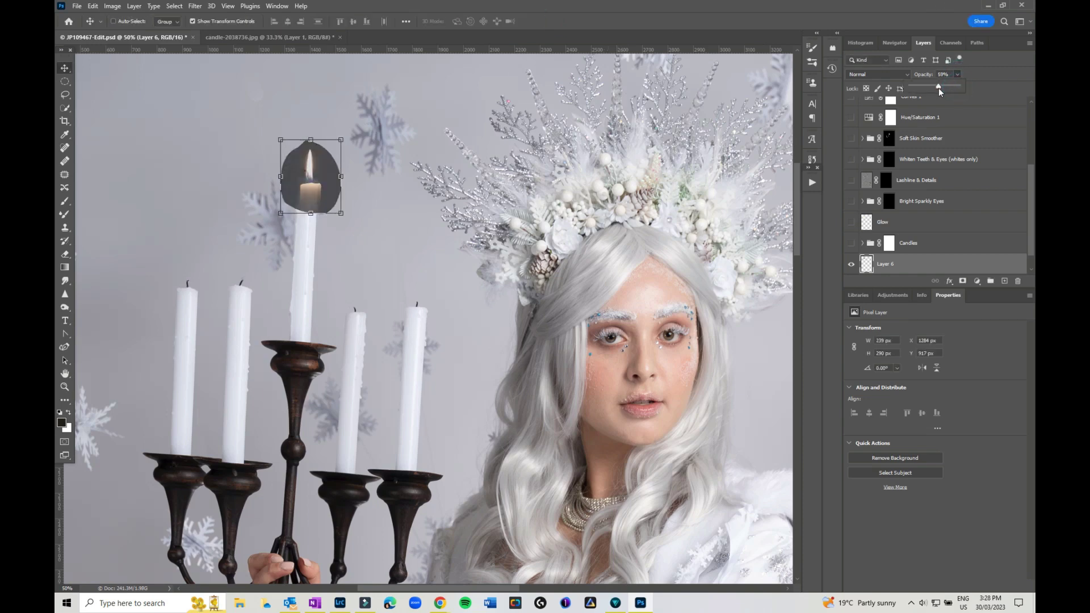
left_click_drag(328, 196, 326, 190)
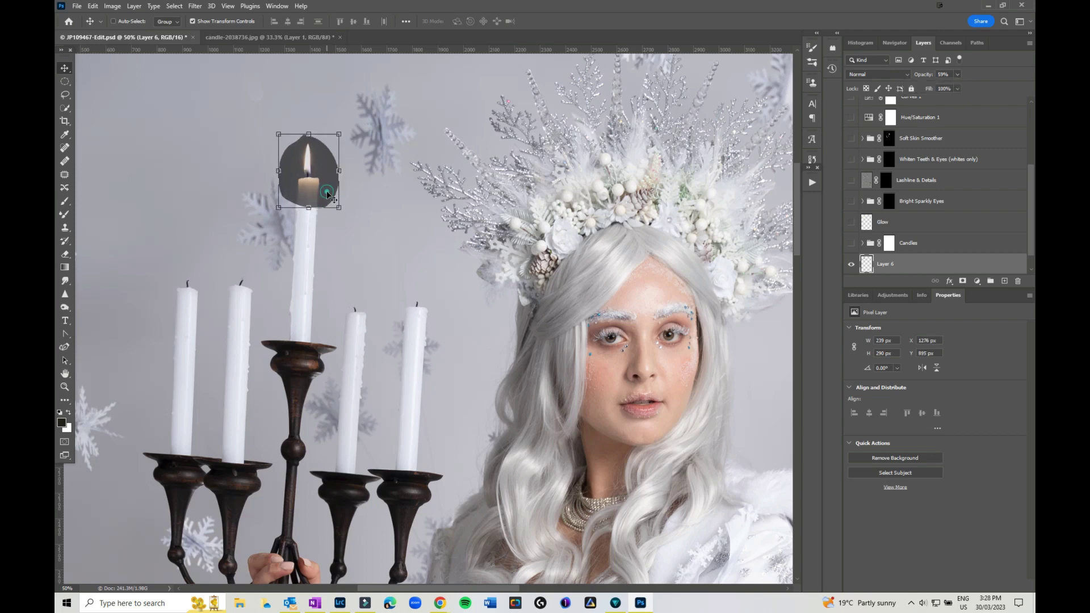
left_click(957, 75)
left_click_drag(940, 87, 952, 89)
Set Layer 6 to Screen blend mode and nudge the flame onto the tall candle's wick.
left_click(877, 74)
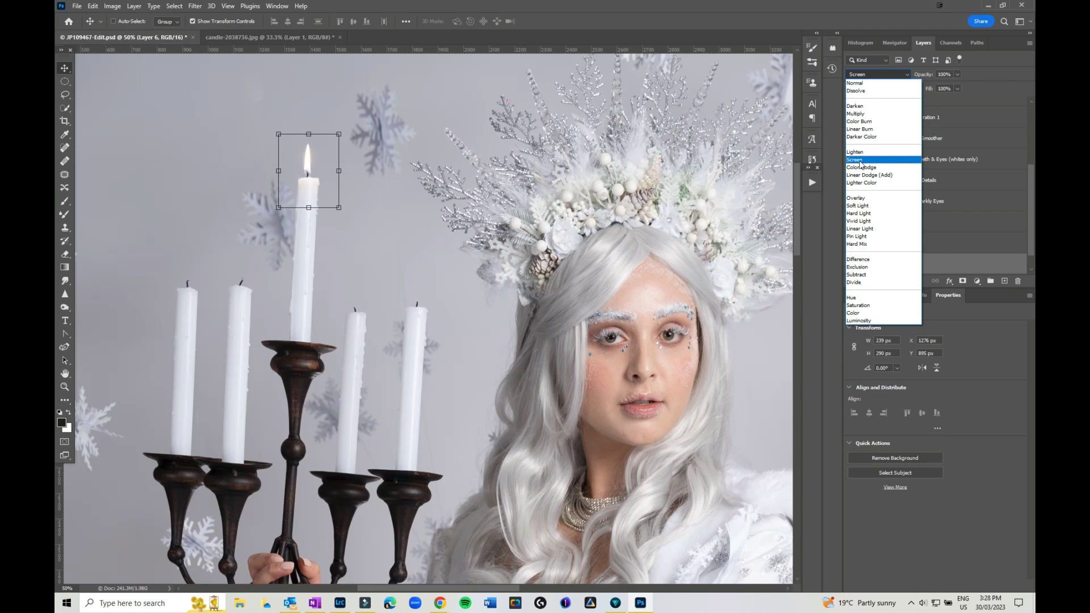
left_click(860, 161)
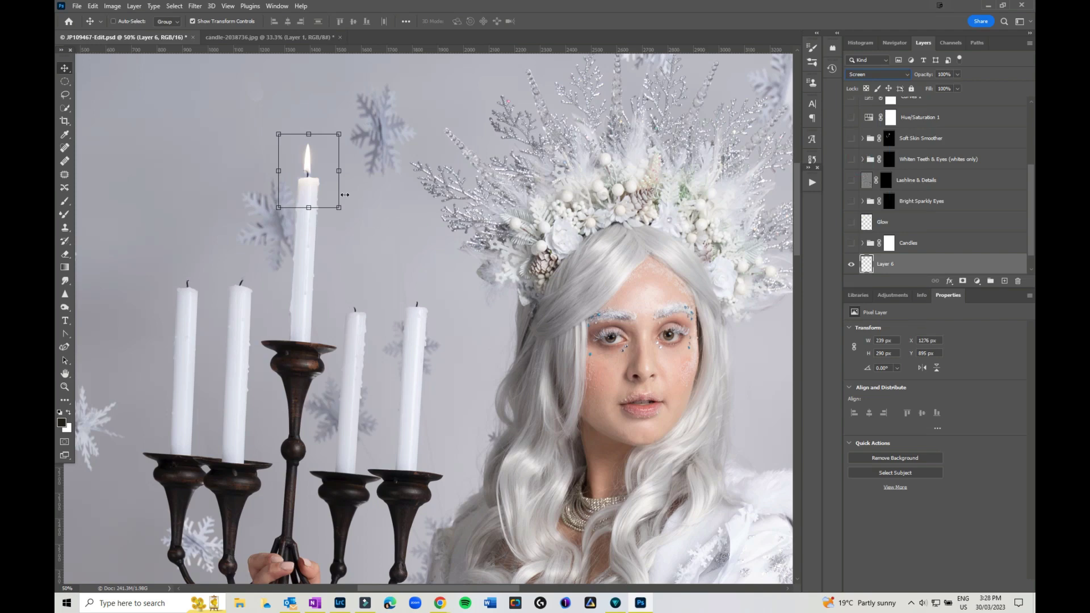
left_click_drag(325, 185, 325, 185)
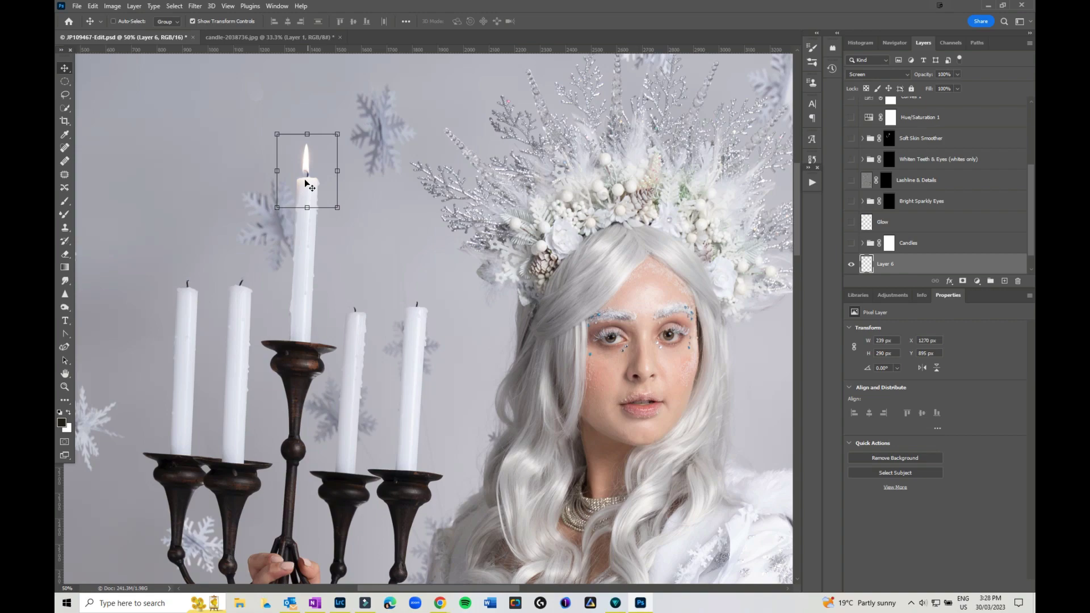
At 100% zoom, erase the stray candle edge around the flame on Layer 6, then fit on screen.
key("ctrl+plus")
key("ctrl+plus")
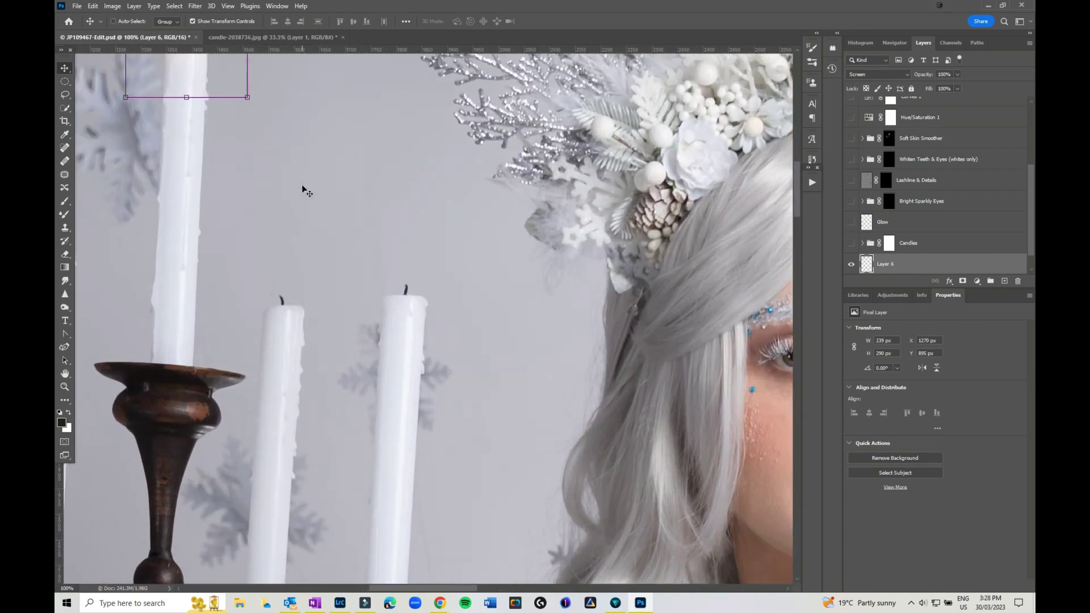
left_click_drag(289, 121, 291, 122)
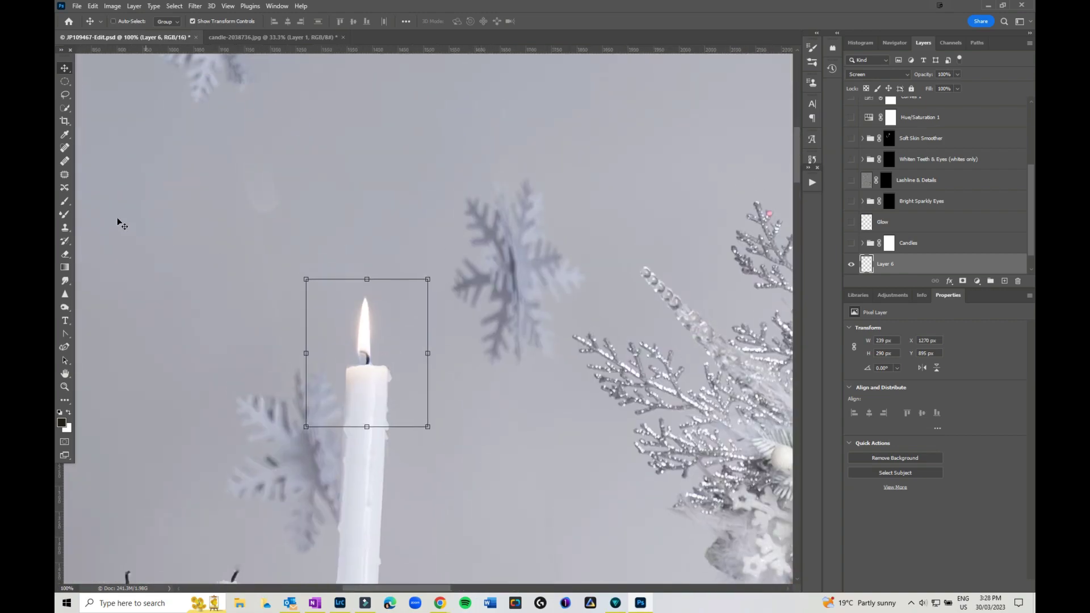
left_click(65, 253)
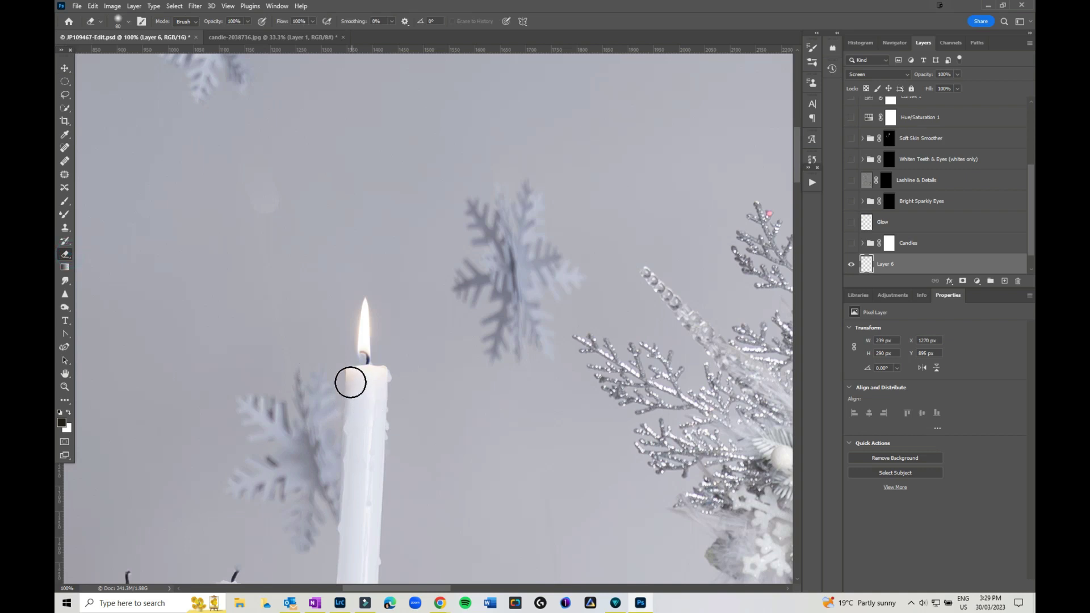
left_click_drag(350, 382, 338, 420)
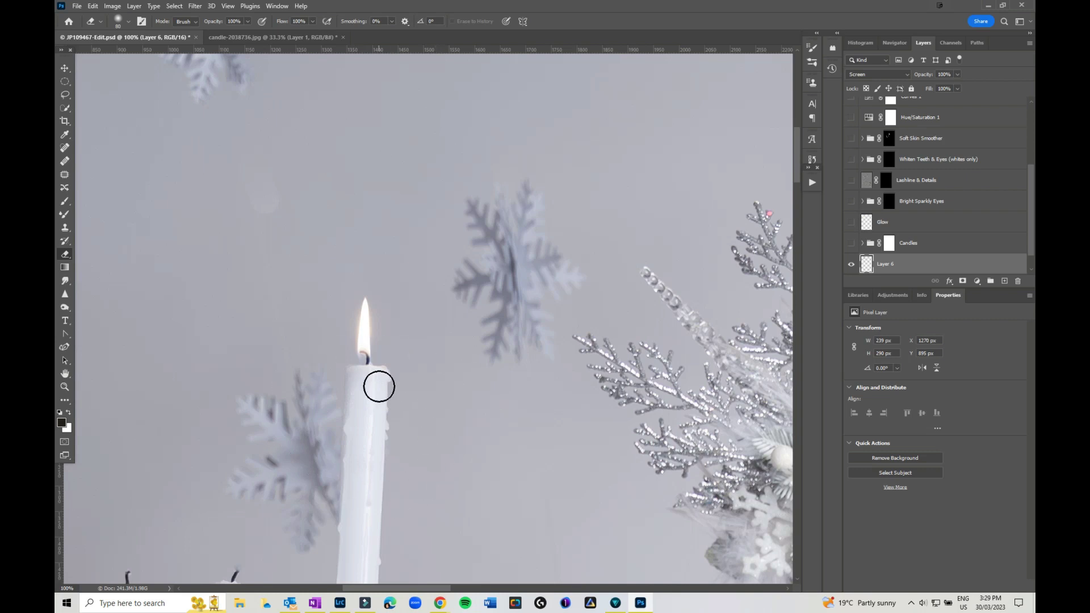
key("ctrl+0")
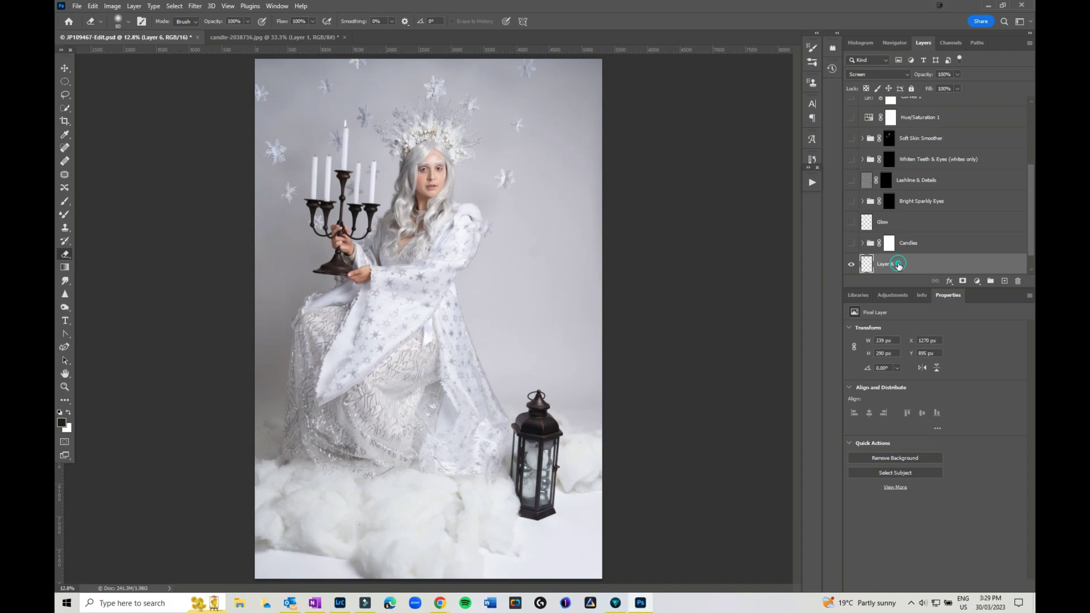
Duplicate the Layer 6 flame with Ctrl+J and move copies onto the other candle wicks.
key("ctrl+plus")
key("ctrl+plus")
key("ctrl+plus")
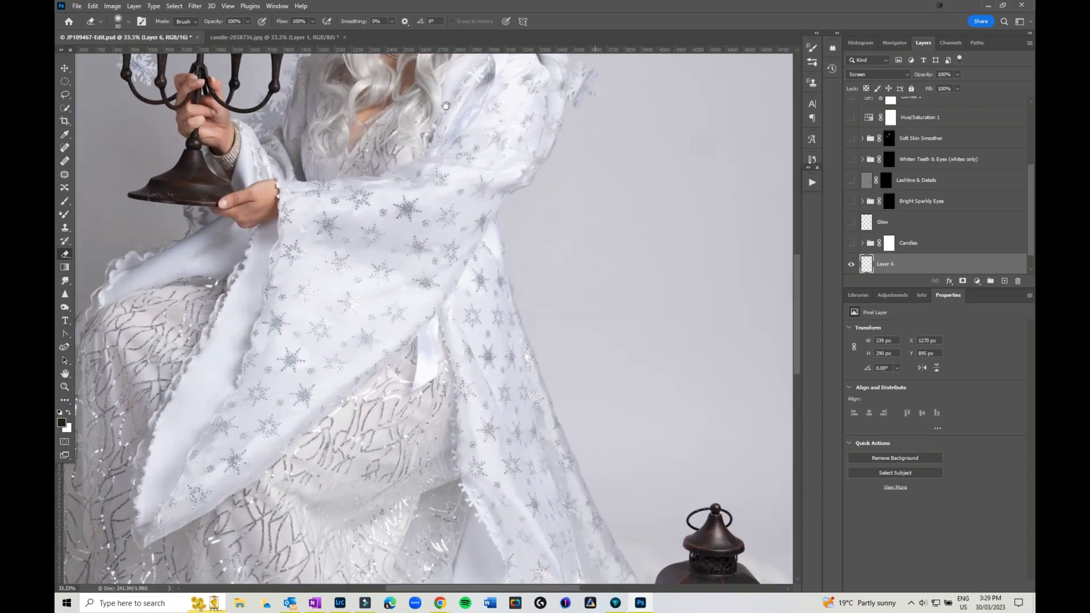
left_click_drag(345, 146, 467, 584)
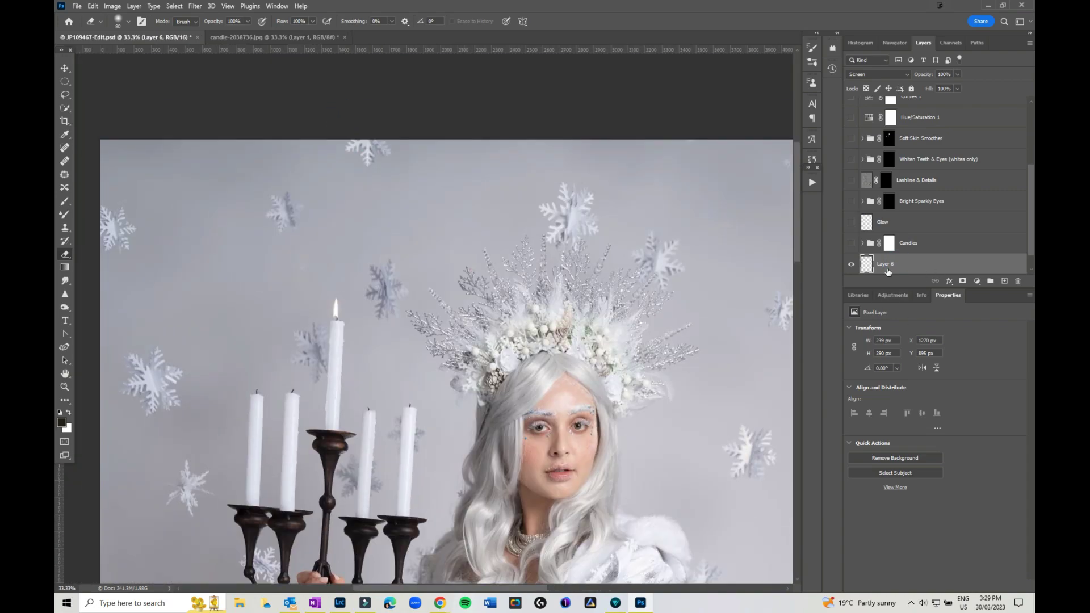
key("ctrl+j")
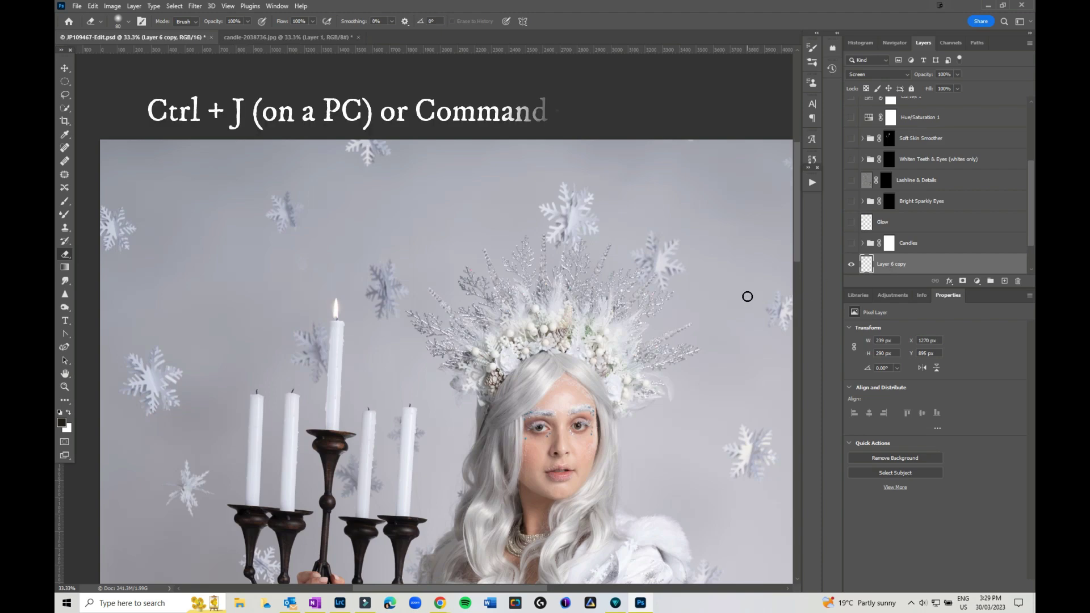
key("v")
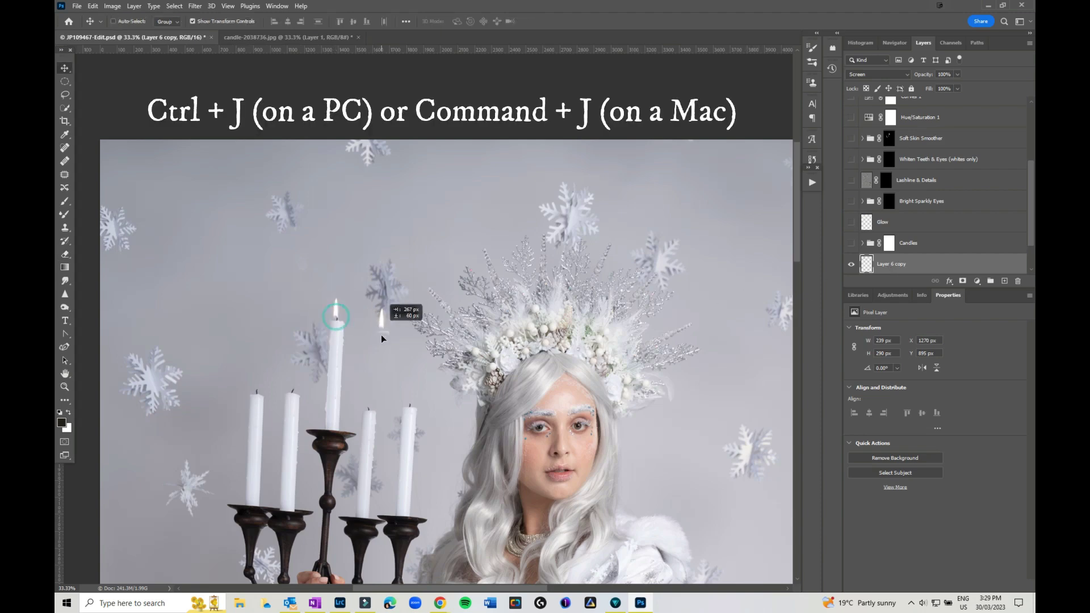
left_click_drag(381, 338, 261, 390)
key("ctrl+j")
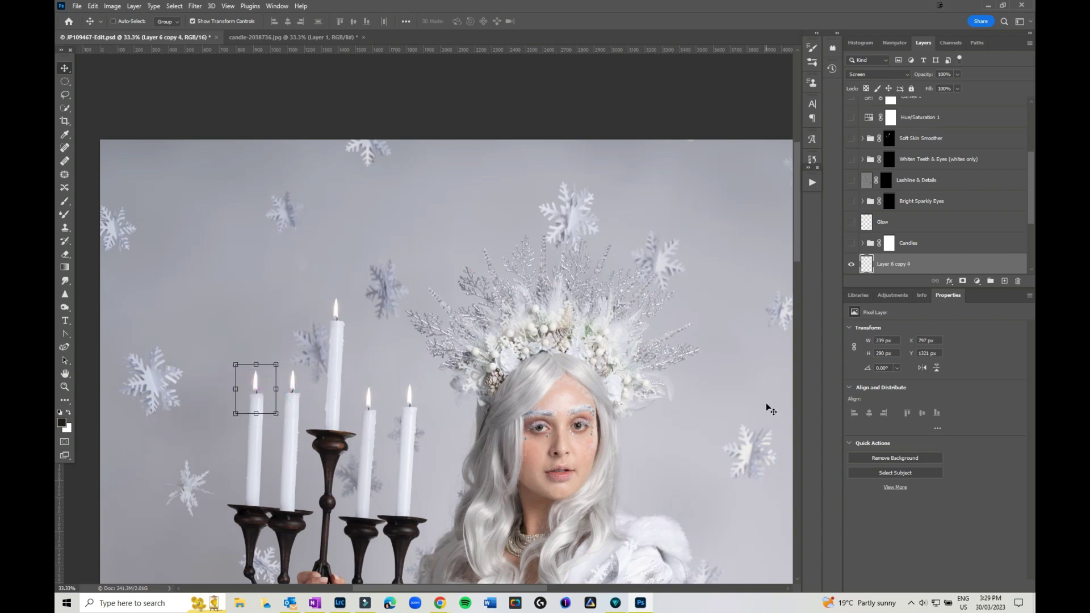
Group Layer 6 through Layer 6 copy 4 as 'Candlke 2', then show and select the Glow layer.
scroll(931, 258, "down", 5)
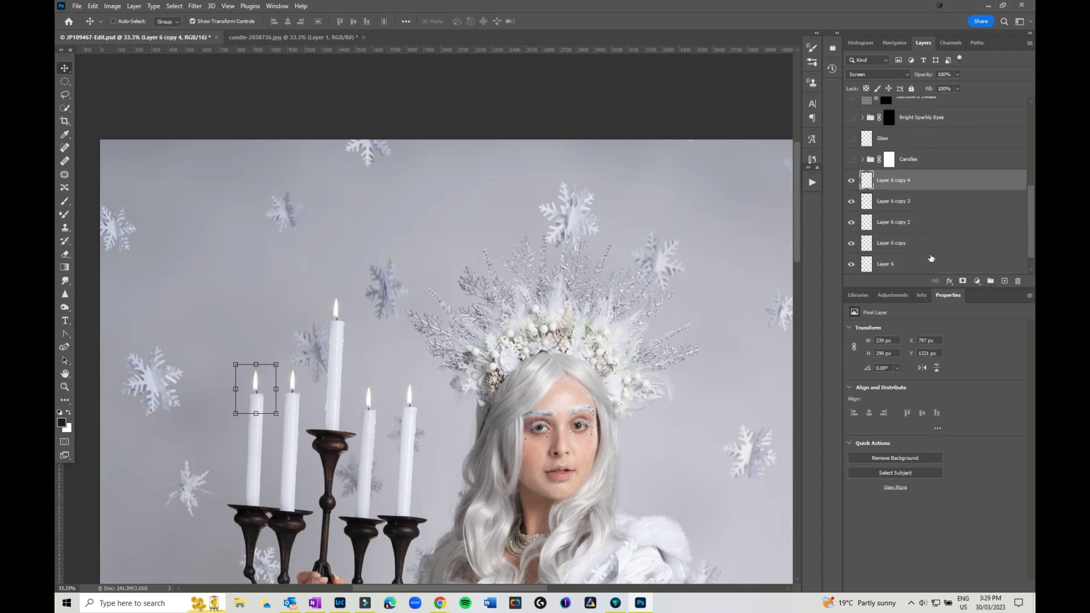
left_click(902, 239, "shift")
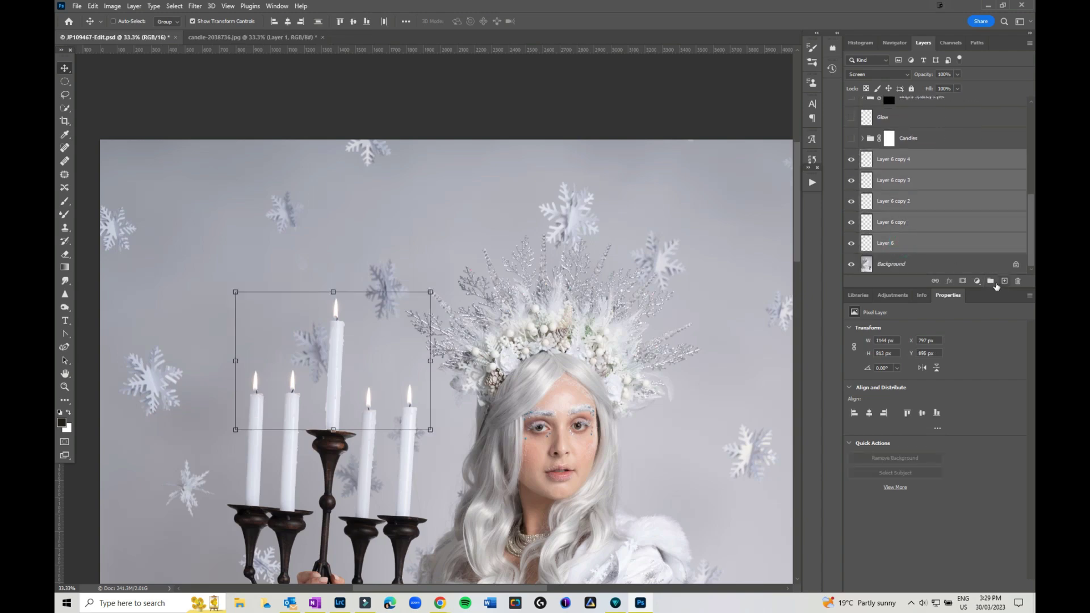
left_click(990, 281)
double_click(888, 247)
type("Candlke 2")
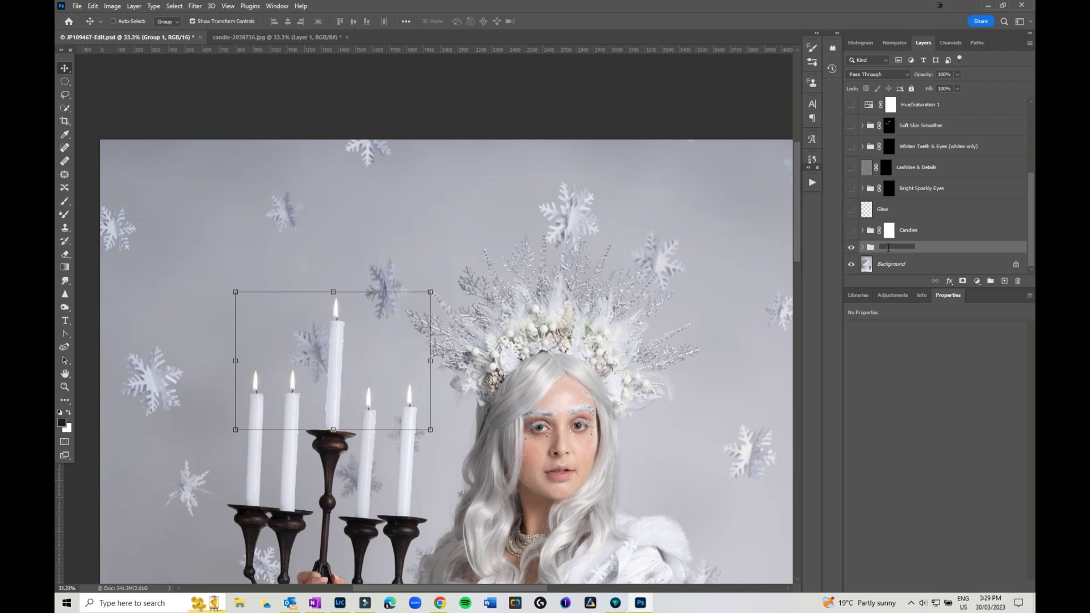
key("Return")
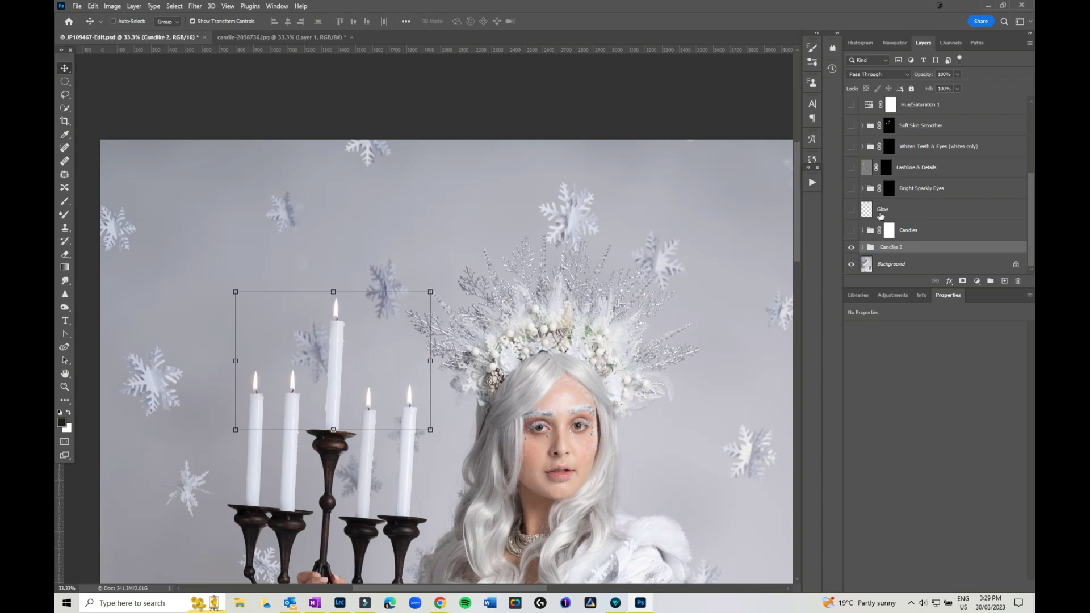
left_click(850, 210)
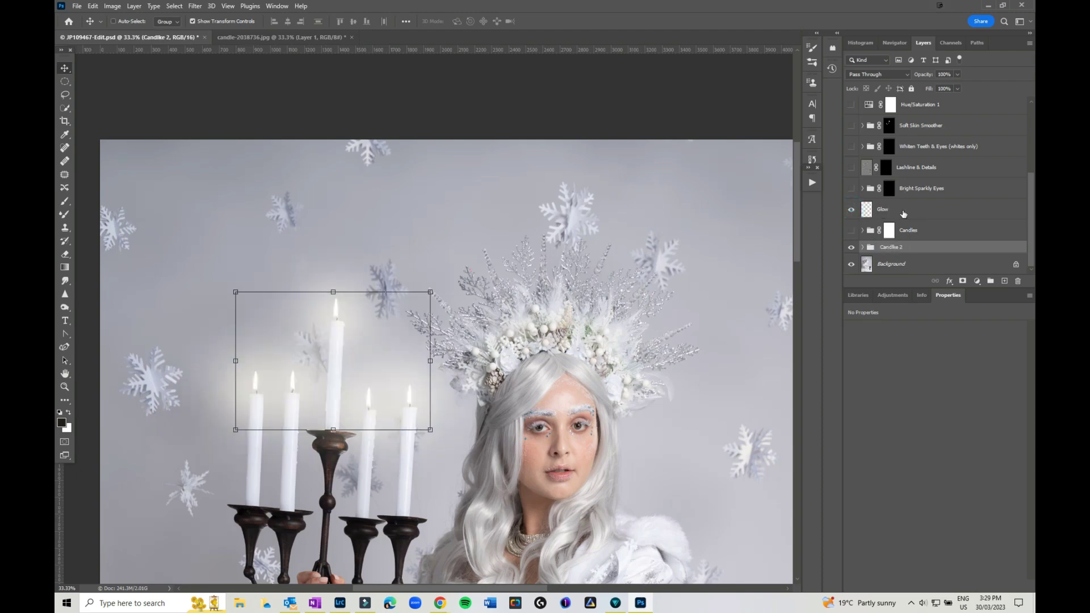
left_click(903, 211)
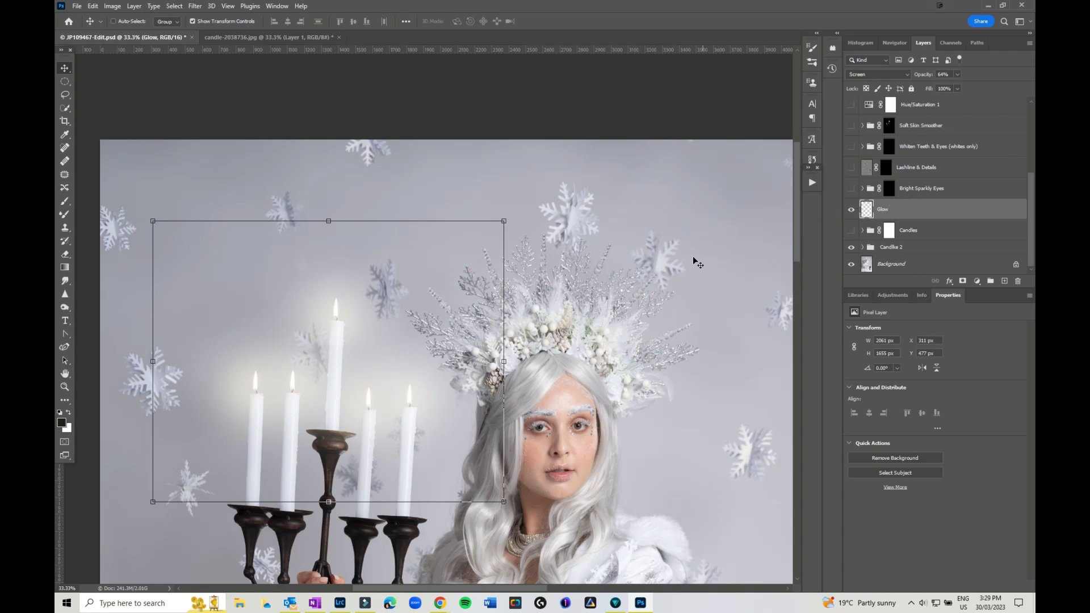
Add a new layer above Glow, hide Glow, and set up a white 700 px soft round brush.
left_click(65, 201)
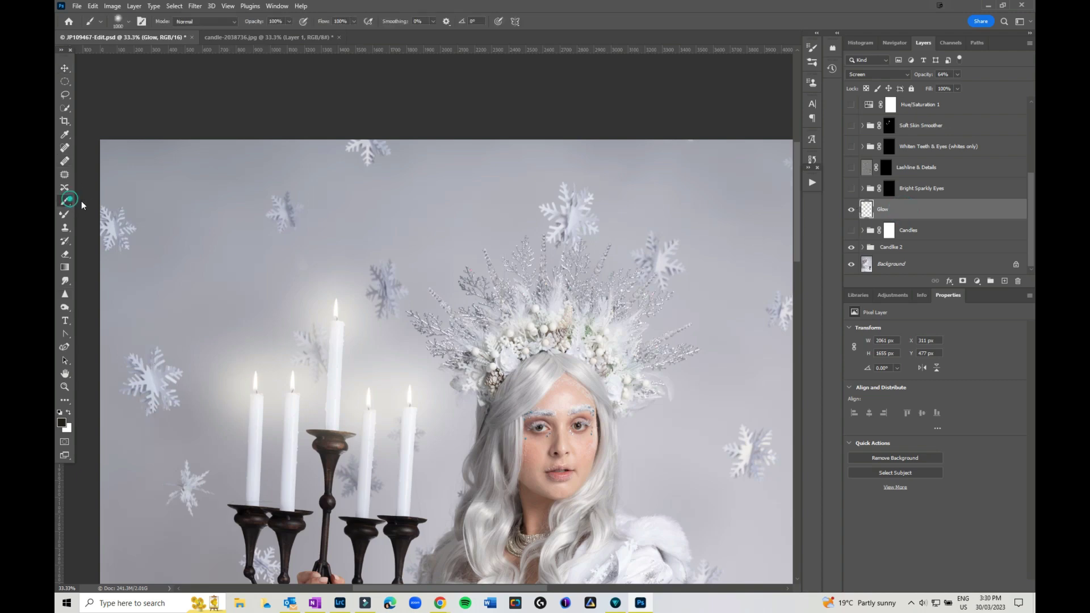
left_click(1000, 282)
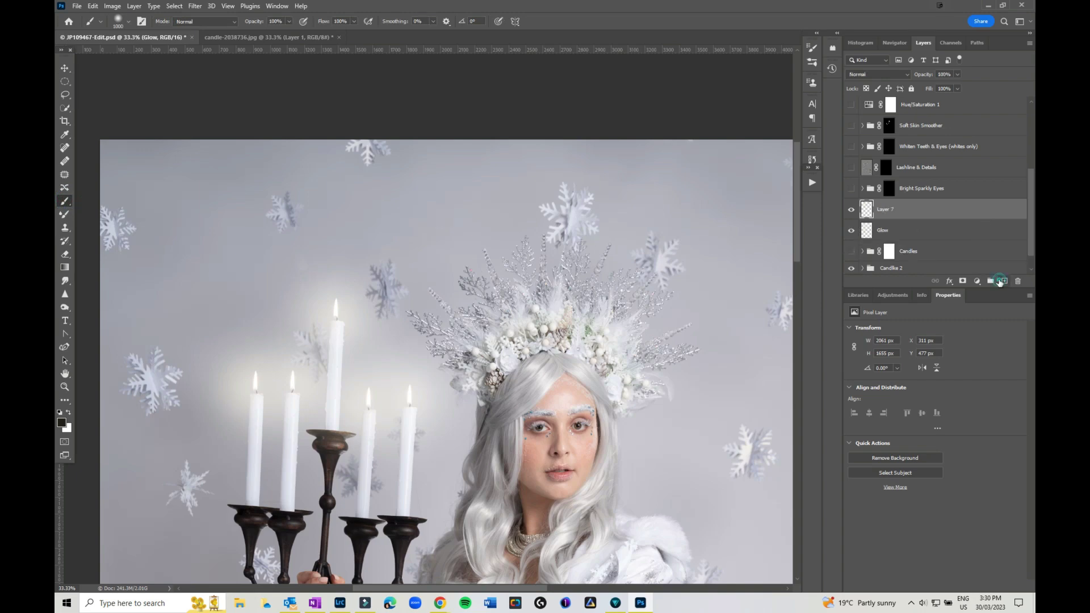
left_click(850, 230)
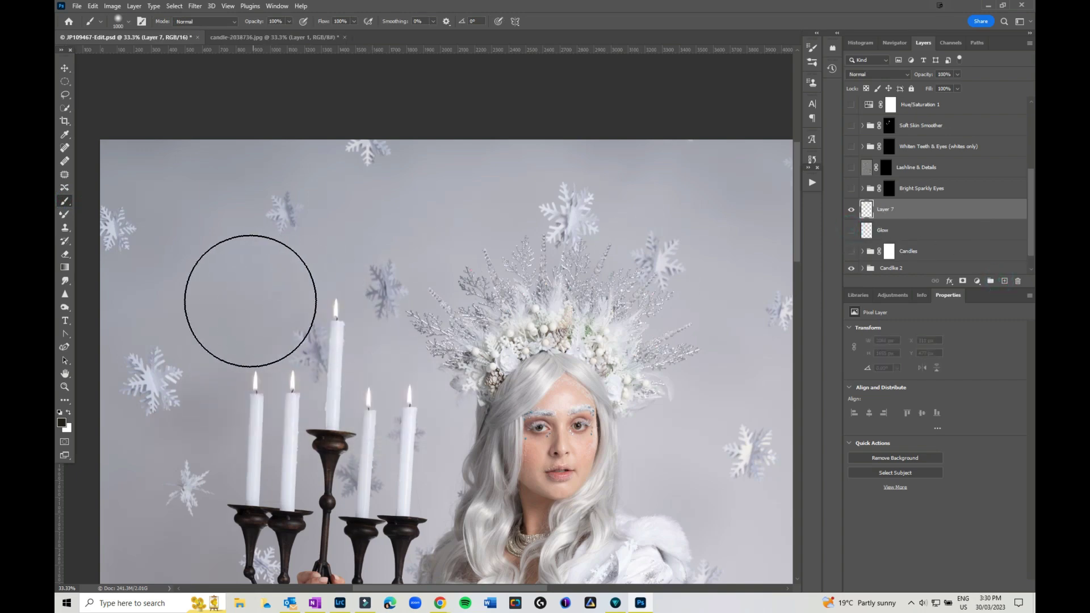
left_click(69, 414)
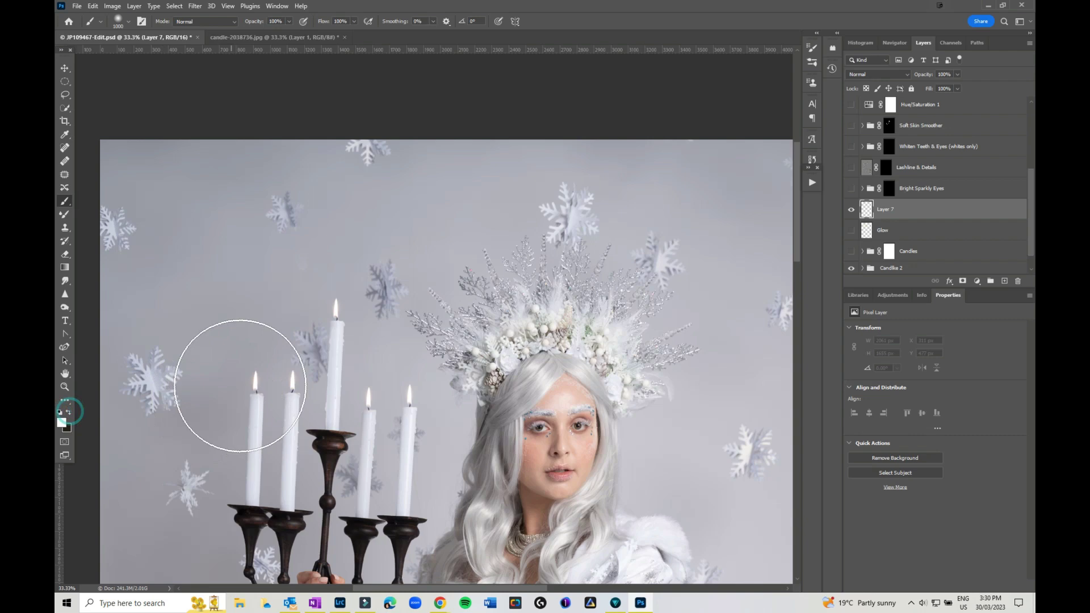
key("bracketleft")
key("bracketleft")
key("bracketleft")
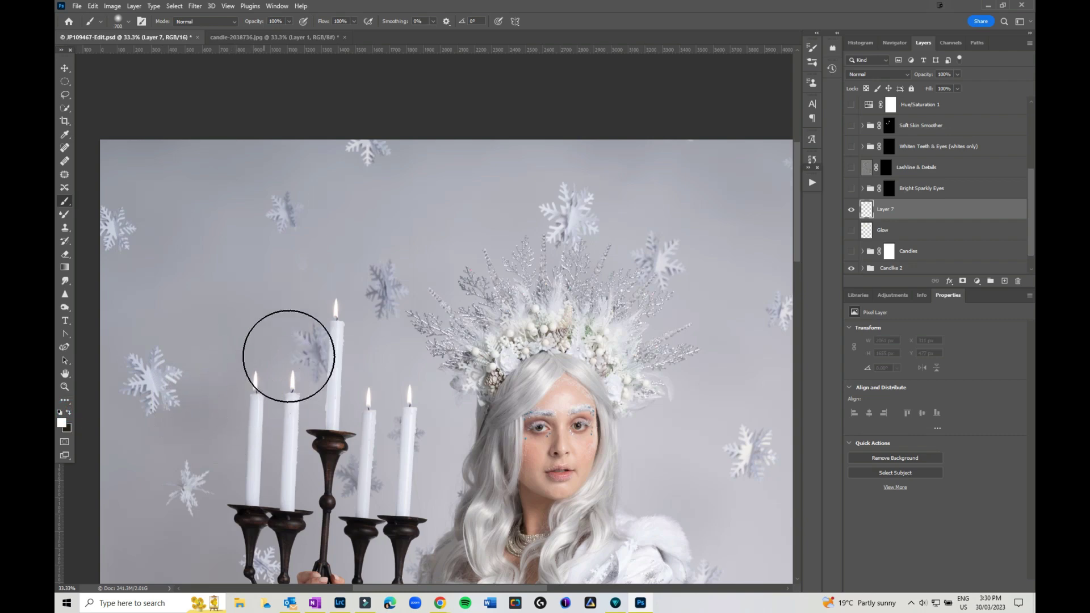
right_click(279, 214)
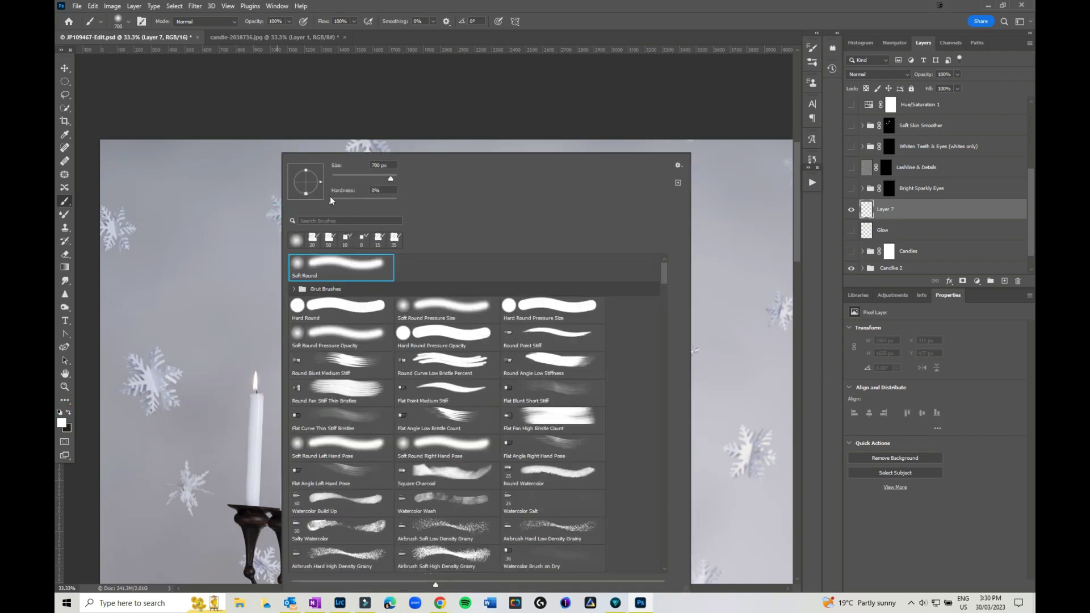
left_click(390, 92)
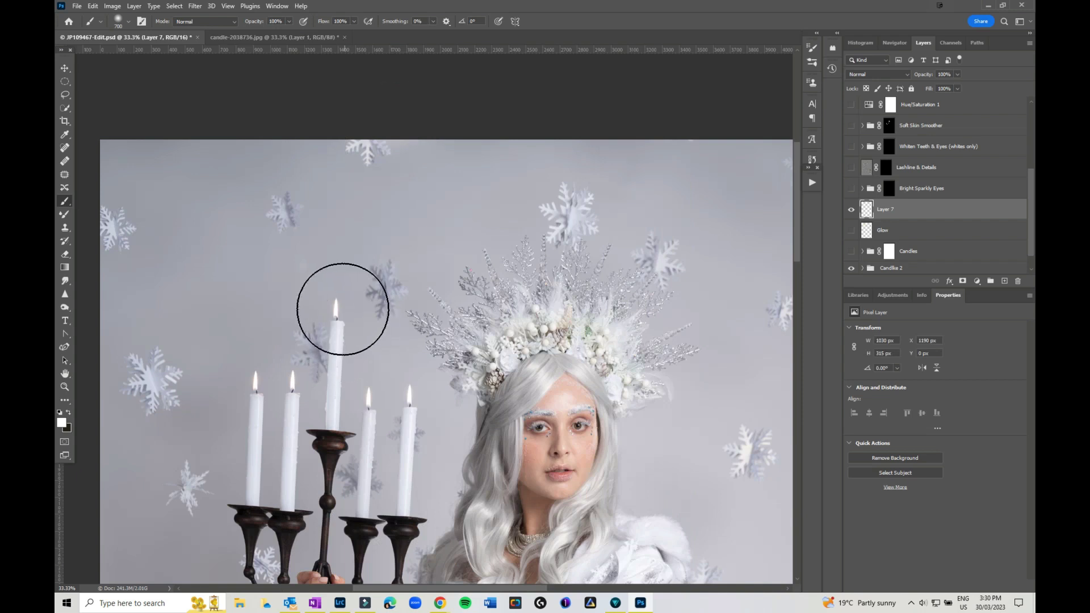
Paint soft white glows over the tall, right-middle, rightmost and second-from-left candle flames.
left_click(336, 309)
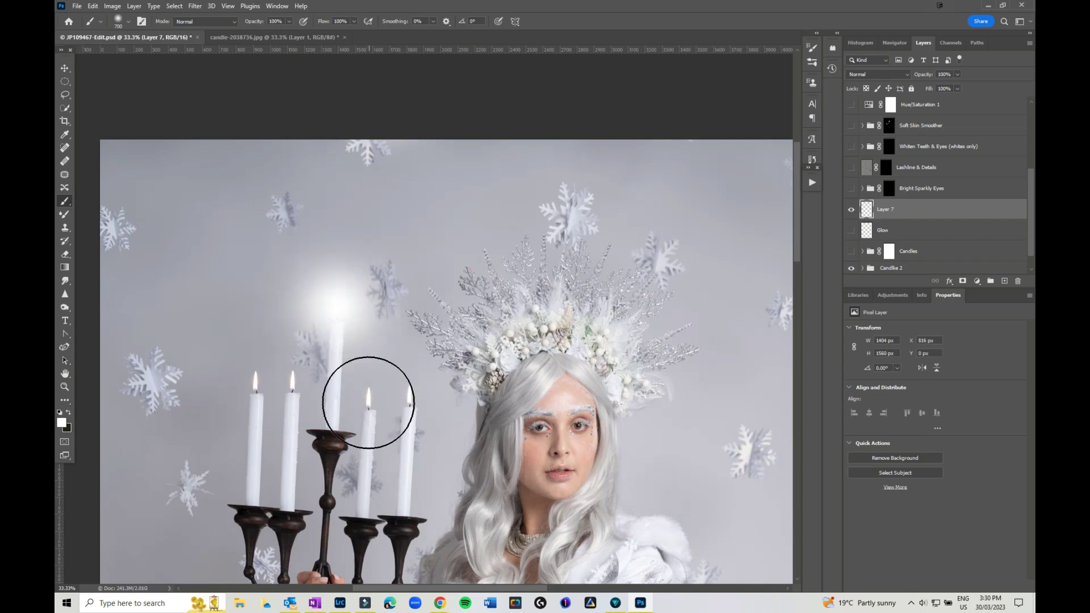
left_click(366, 406)
left_click(412, 399)
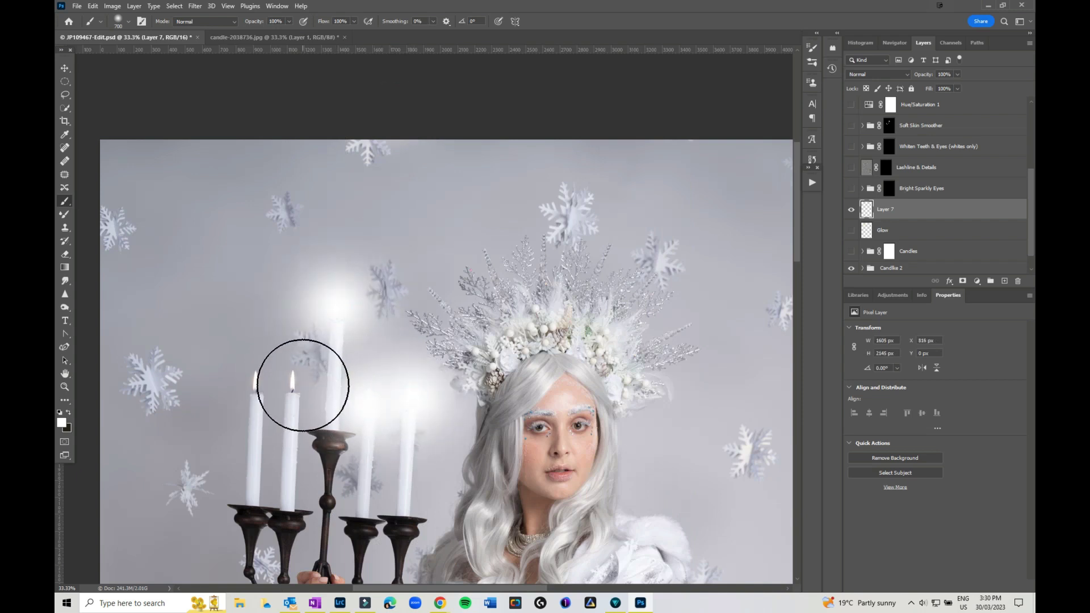
left_click(302, 384)
Paint glow over the leftmost flame, set Layer 7 to Screen at 40%, and move it below Candlke 2.
left_click(254, 384)
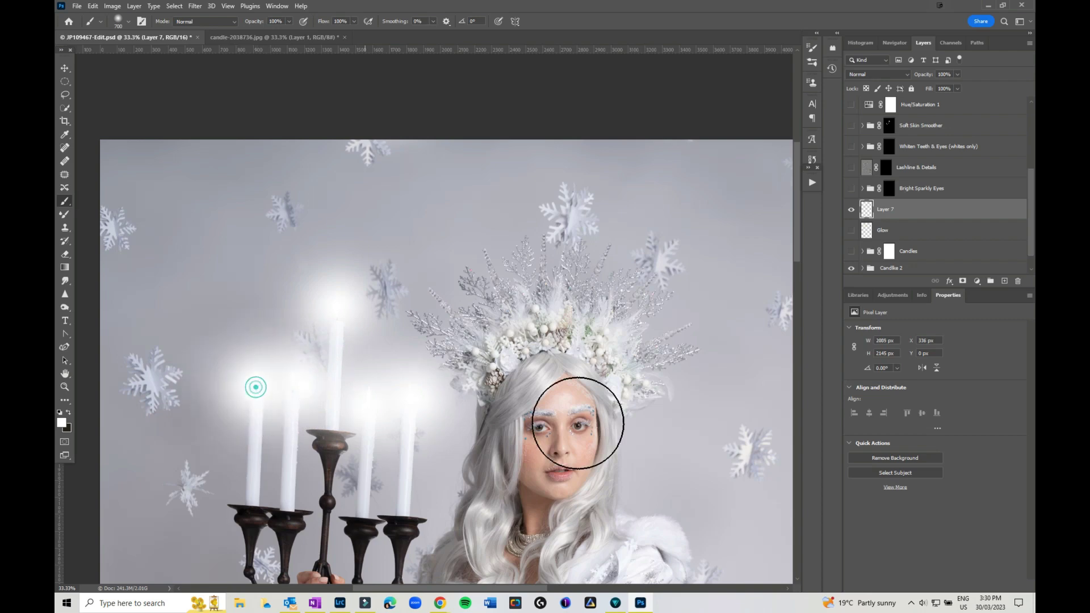
left_click(869, 73)
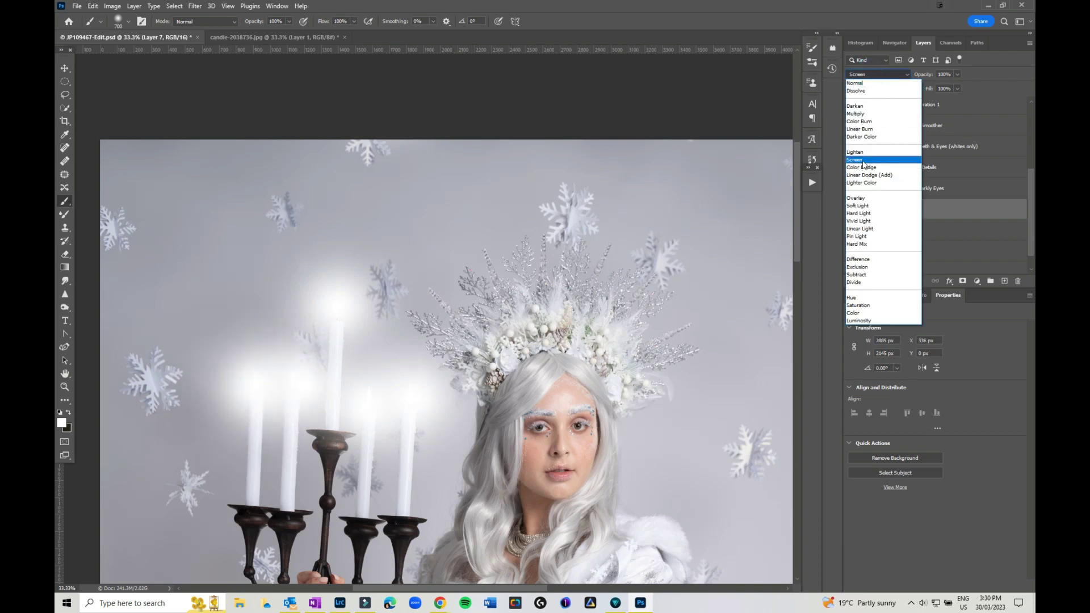
left_click(918, 133)
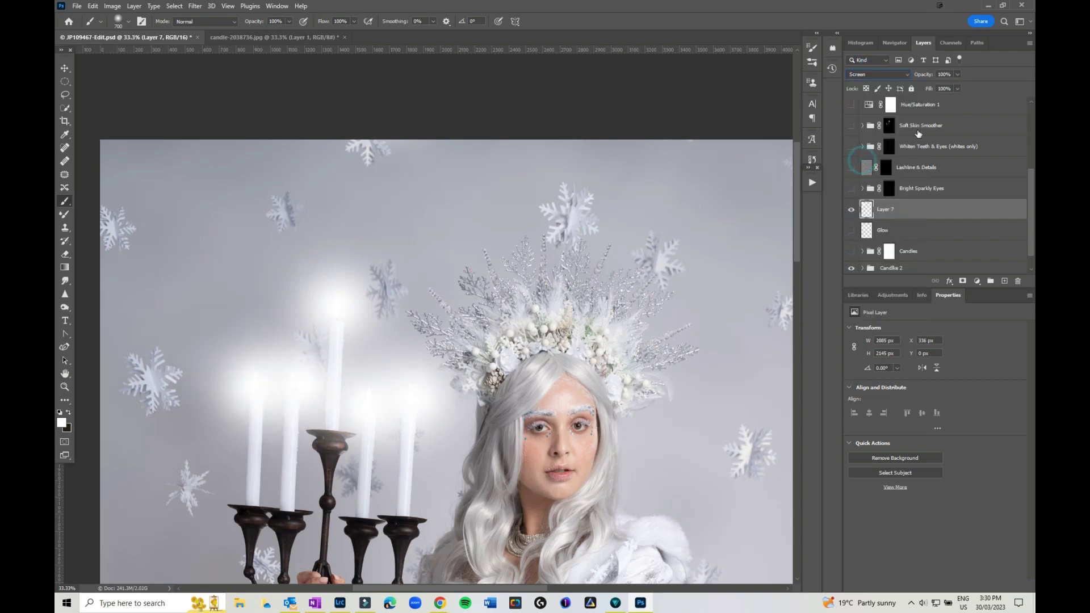
left_click(958, 75)
left_click_drag(958, 86, 957, 87)
left_click_drag(892, 209, 898, 264)
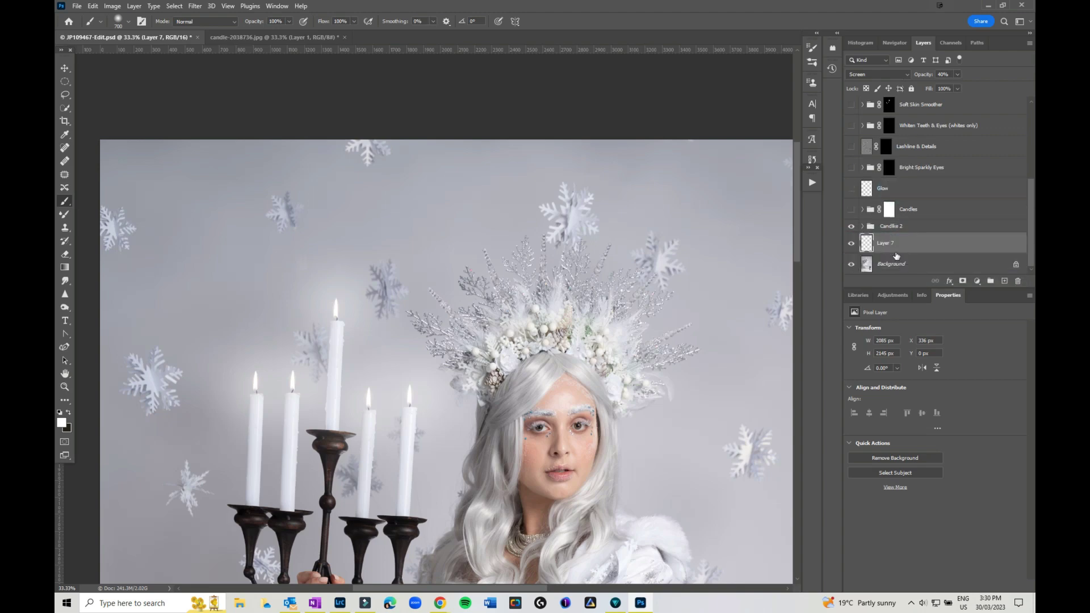